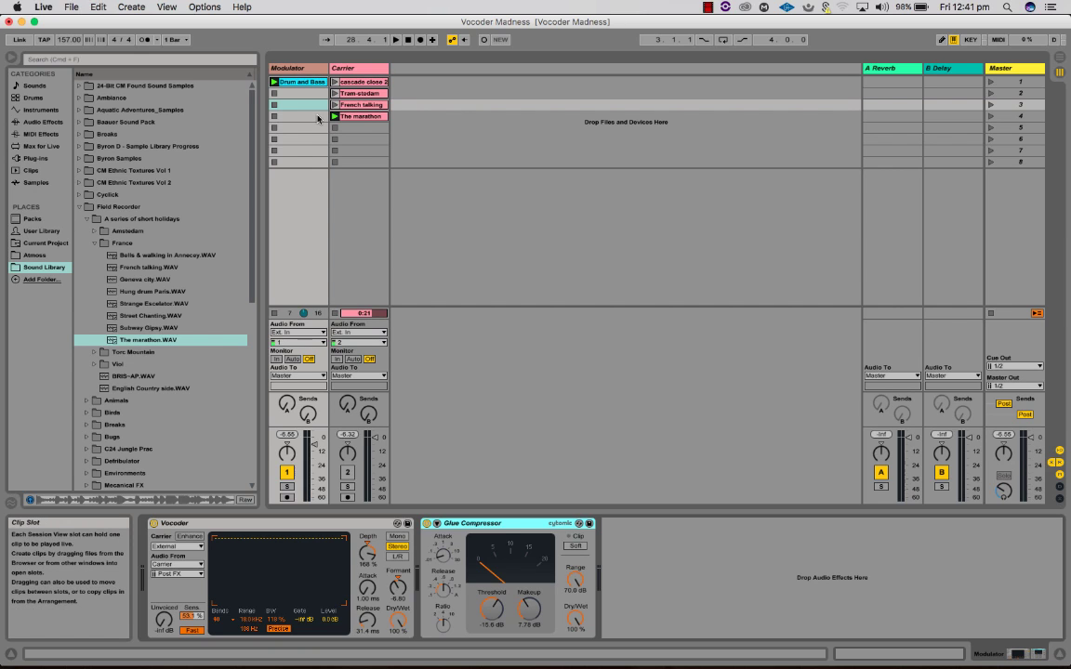
- Review the device chains of the Modulator and Carrier tracks, highlighting the Vocoder on the Modulator track
click(295, 70)
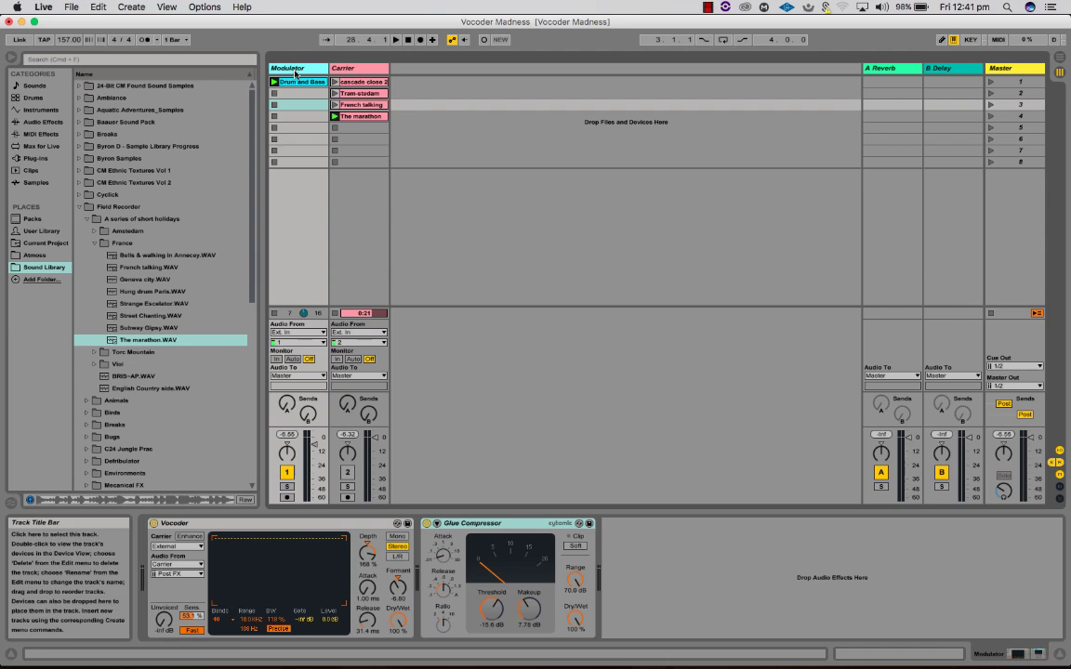
click(287, 526)
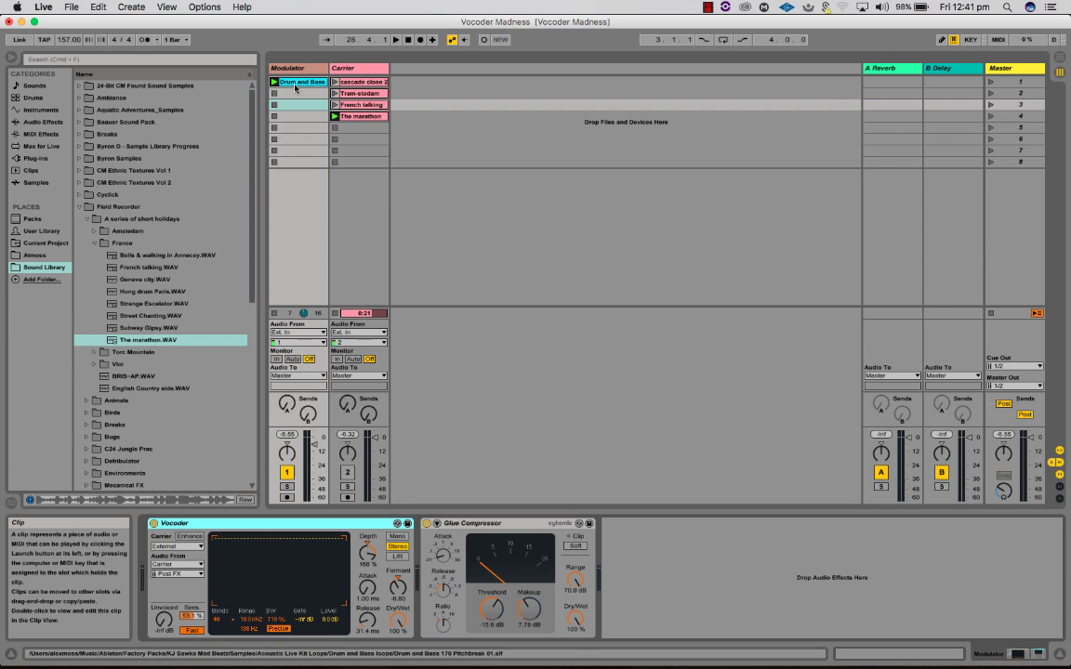
click(370, 67)
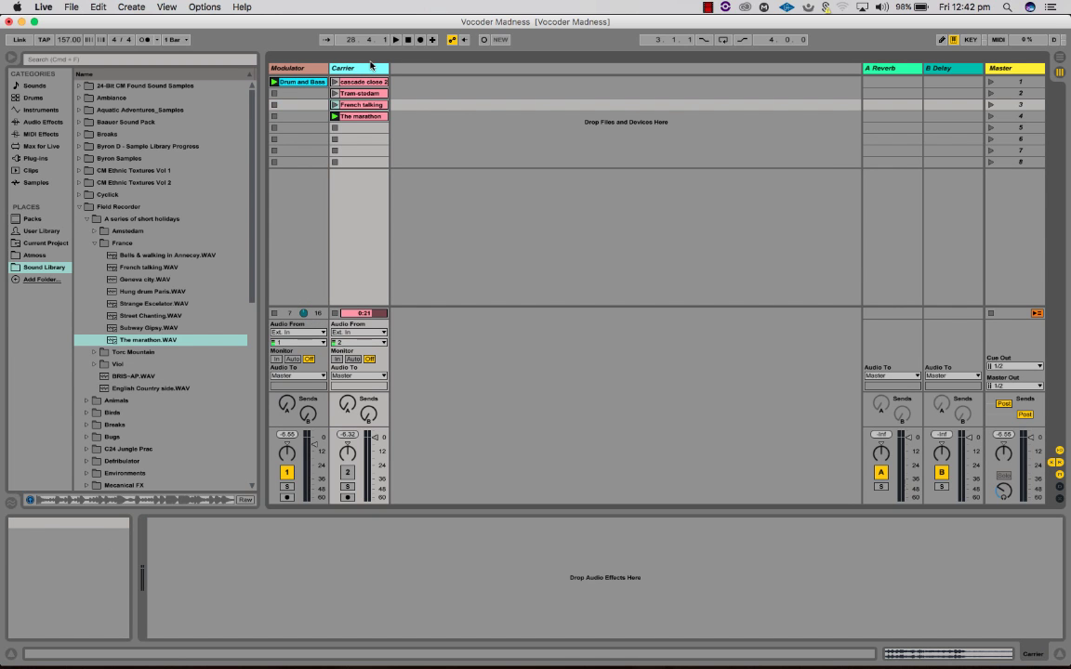
click(290, 70)
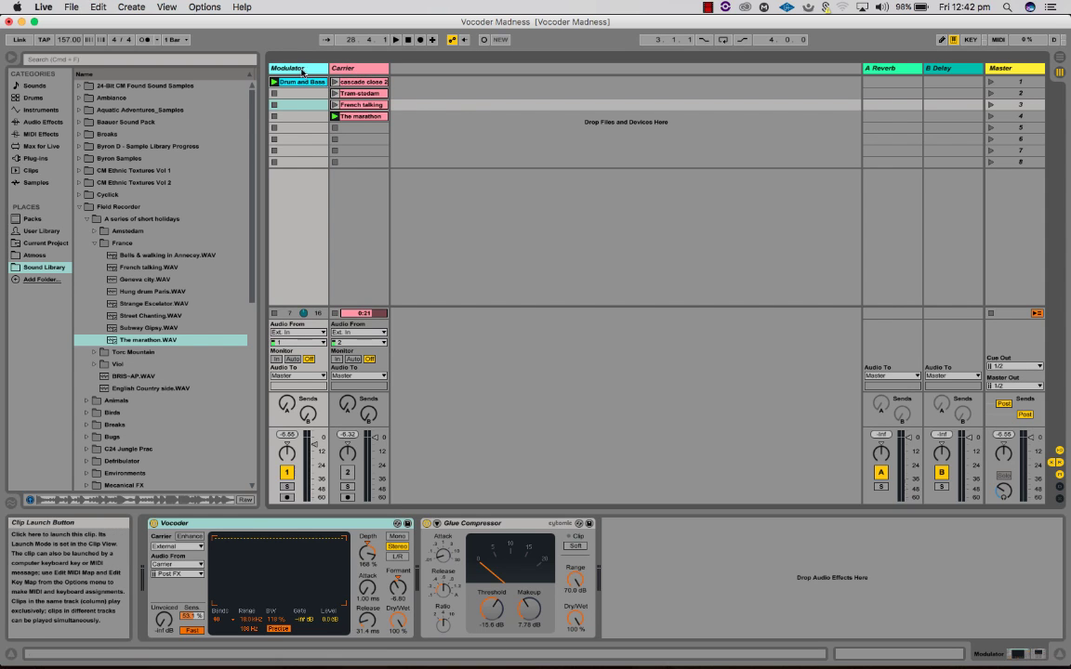
click(247, 526)
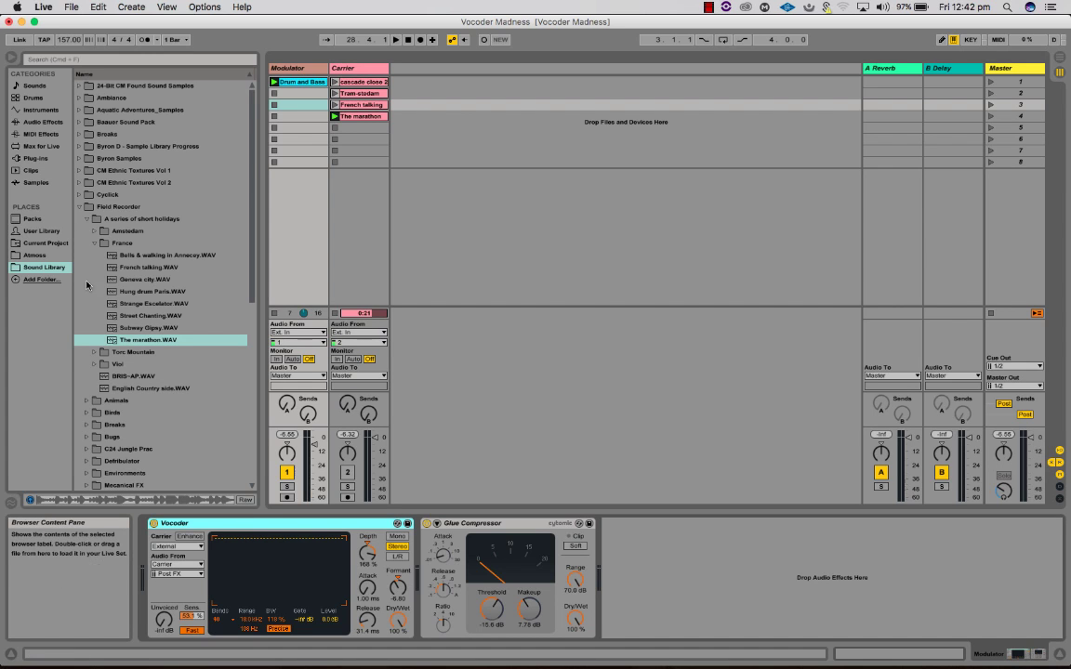
- Locate the Vocoder among the audio effects in the browser and select the Modulator track that hosts it
click(38, 124)
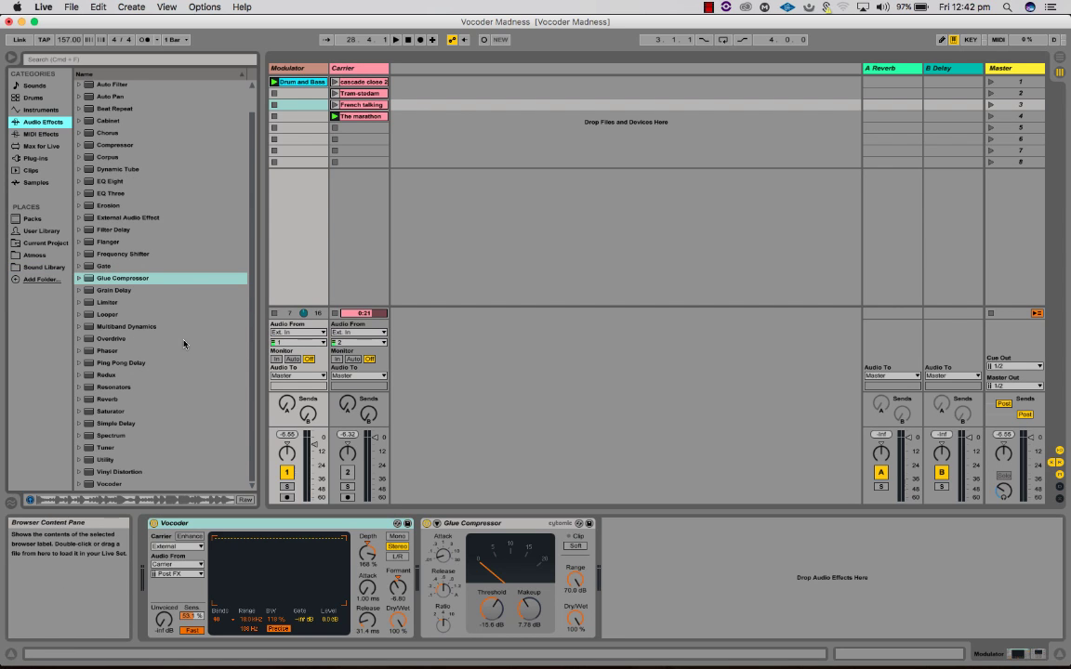
click(107, 484)
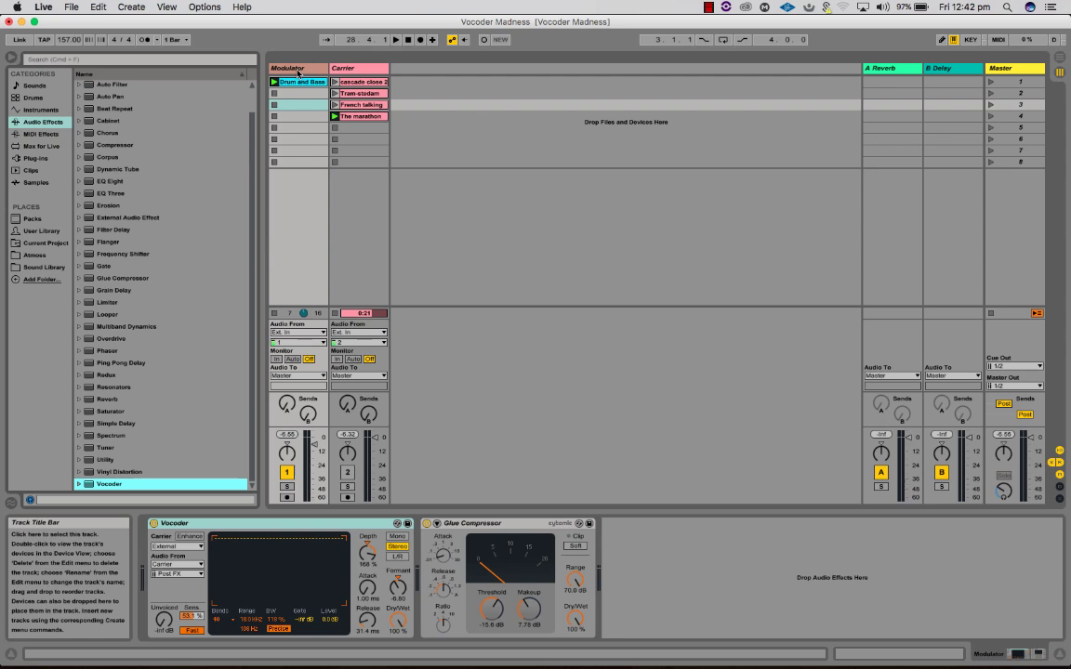
click(297, 69)
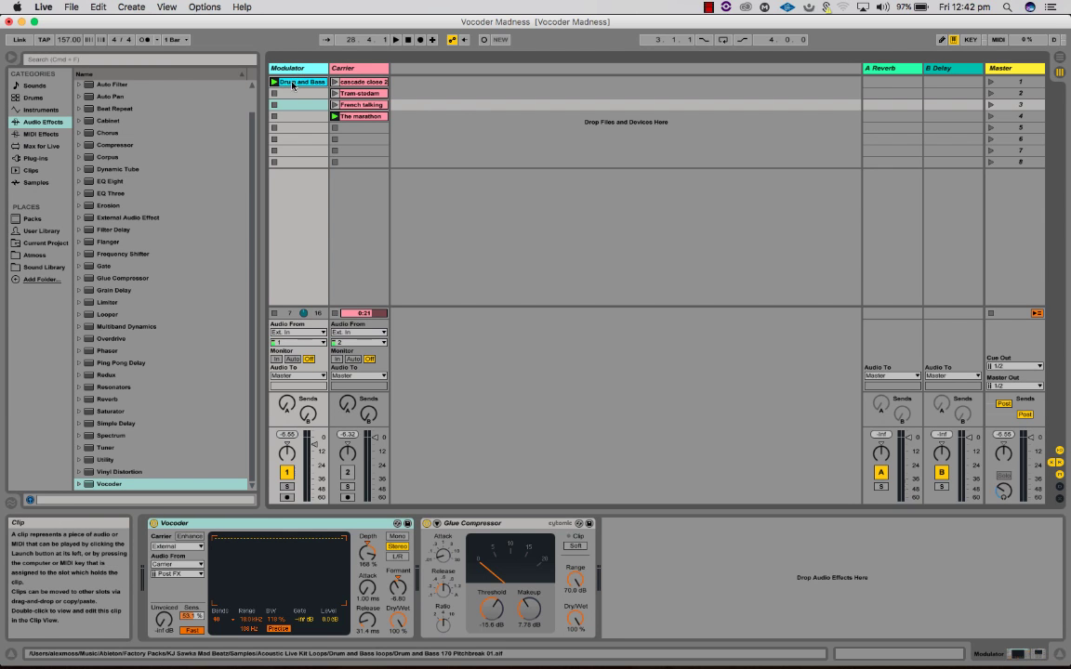
- Inspect the Drum and Bass clip's sample details and return to the Modulator track's devices
click(290, 83)
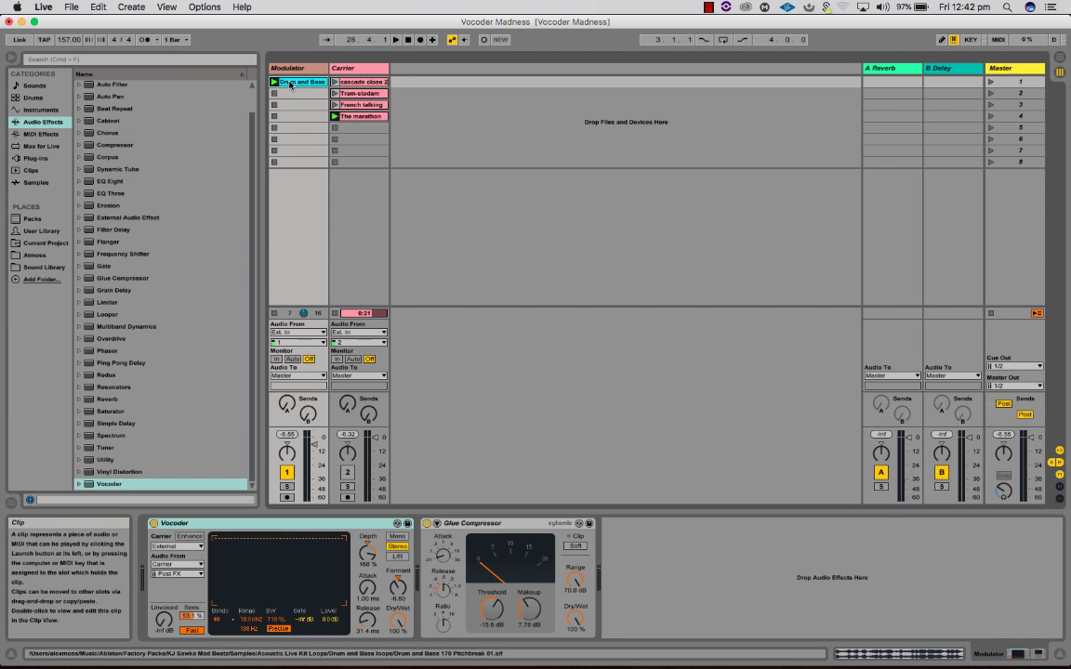
click(290, 83)
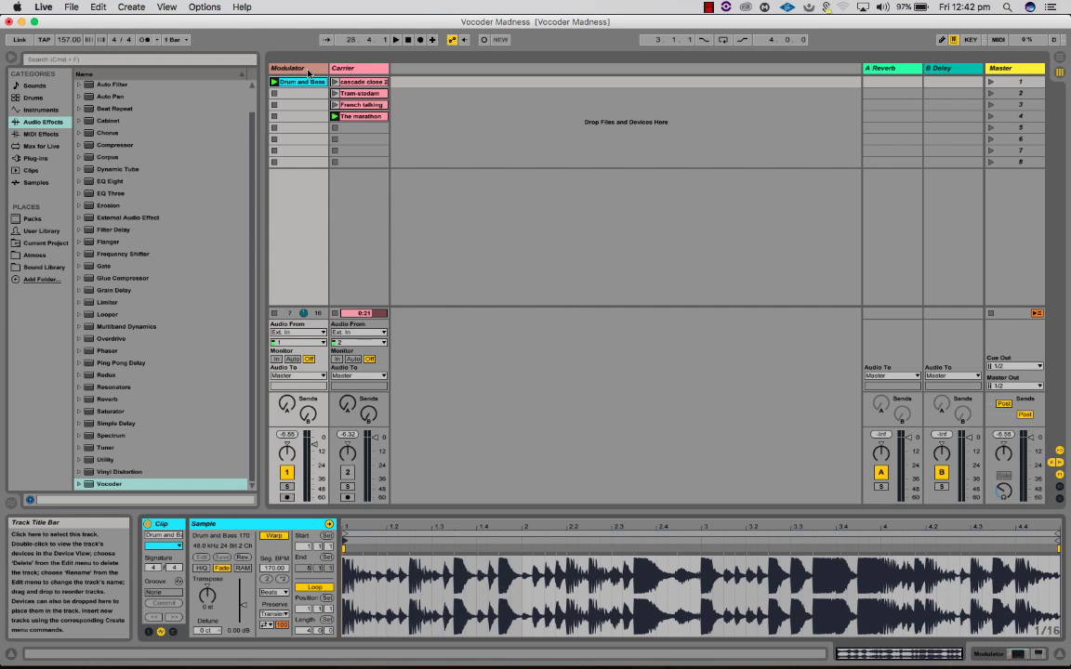
click(308, 73)
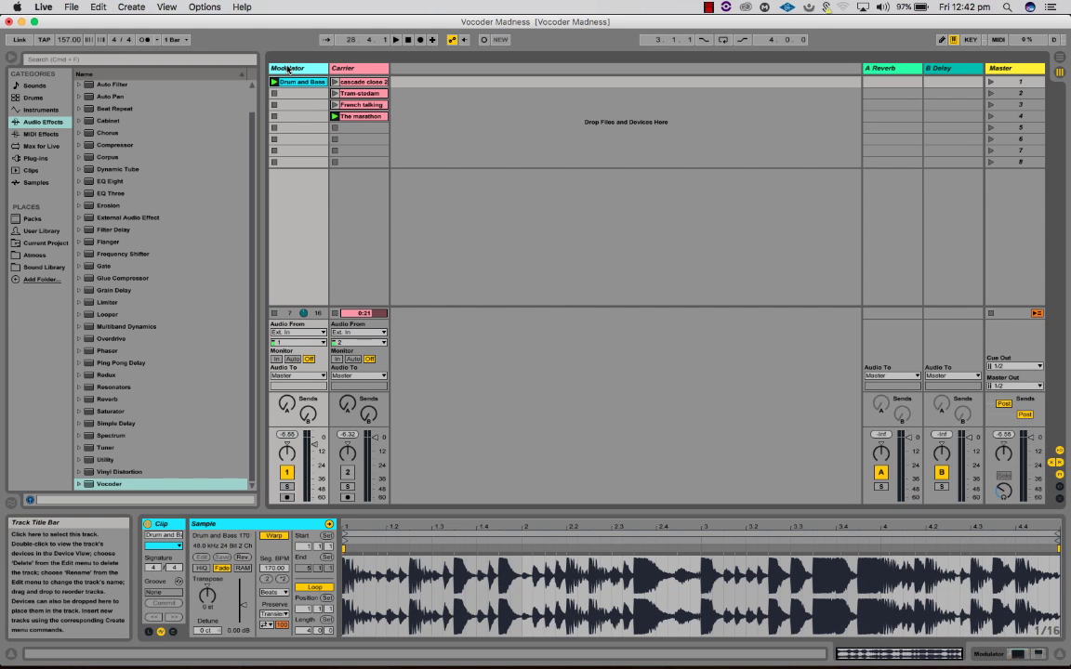
double_click(288, 70)
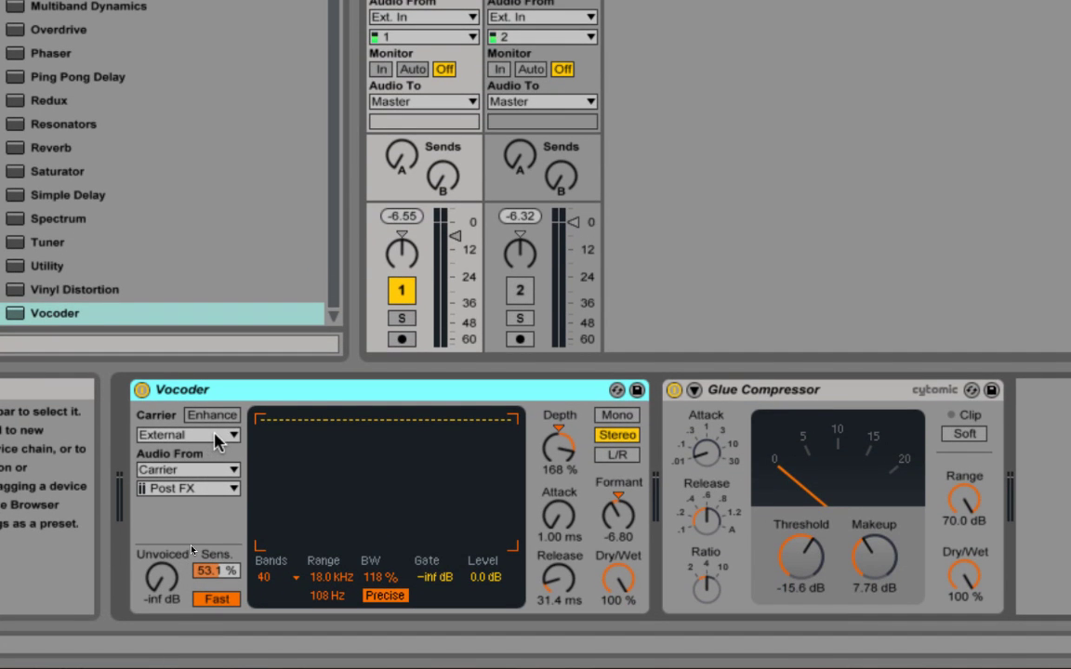
- Set the Vocoder's carrier type to External and choose the Carrier track as its audio source
click(214, 441)
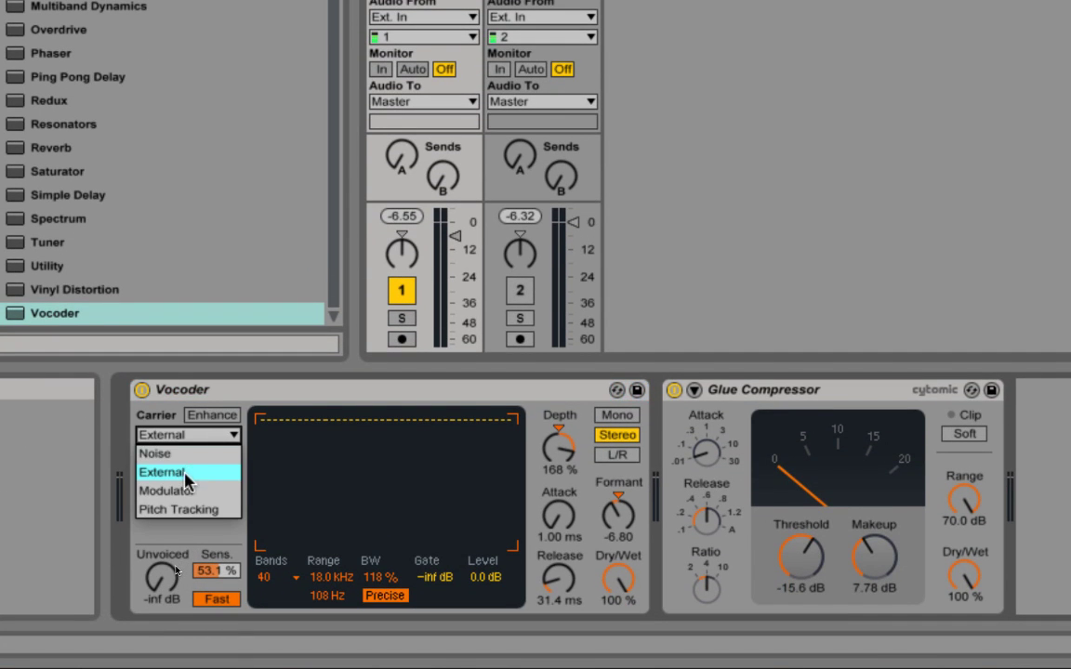
click(151, 472)
click(206, 472)
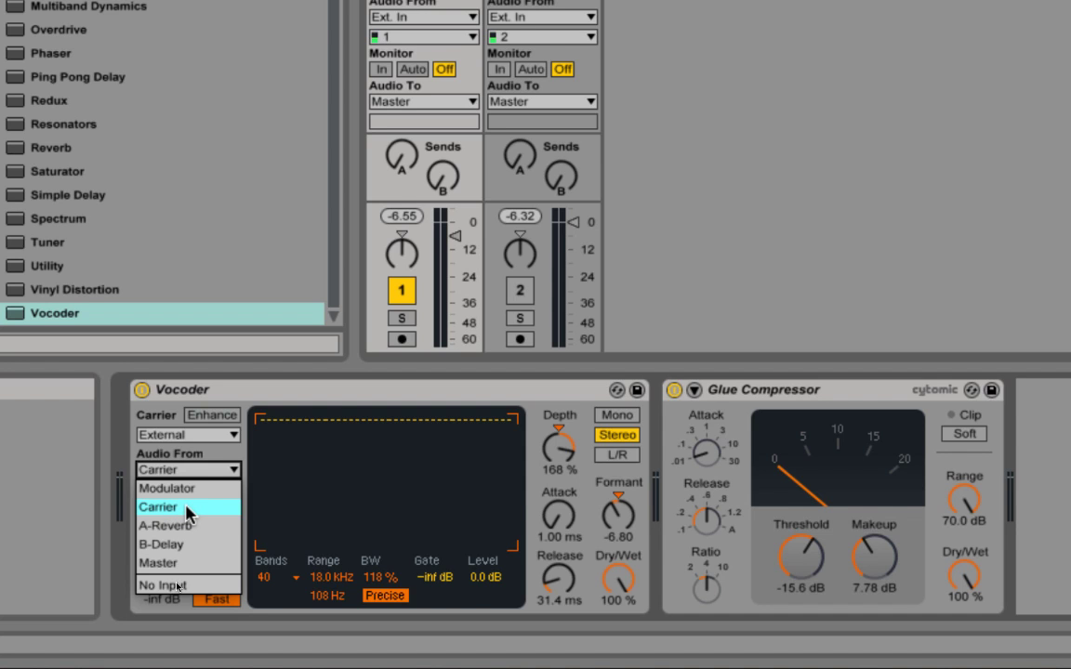
click(187, 509)
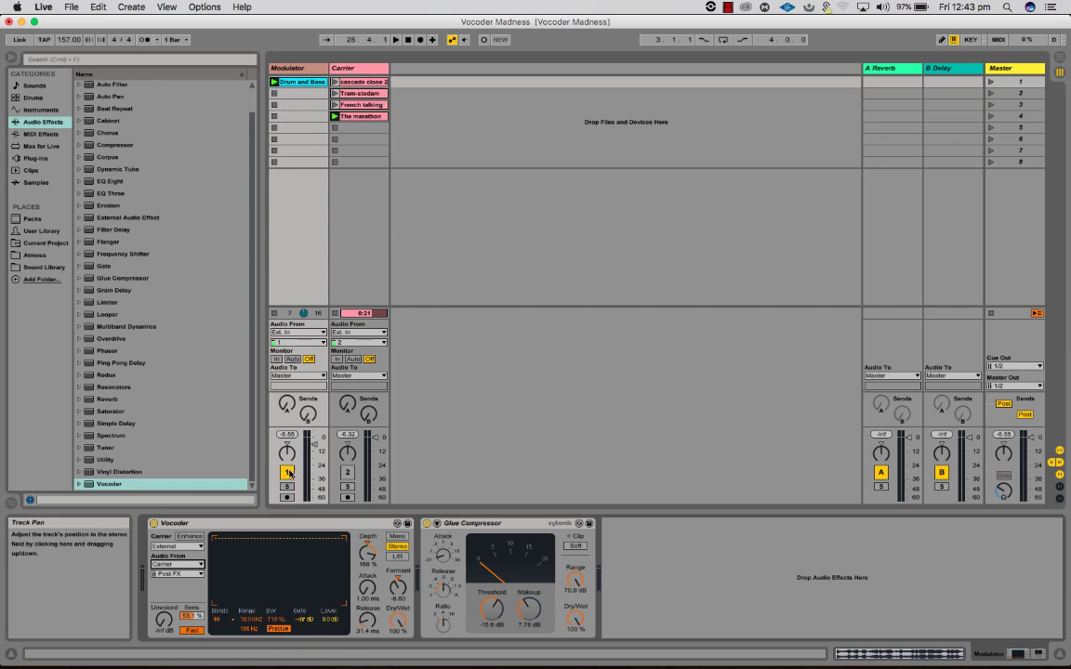
- Bypass the Vocoder and Glue Compressor and audition the dry Drum and Bass clip
click(154, 523)
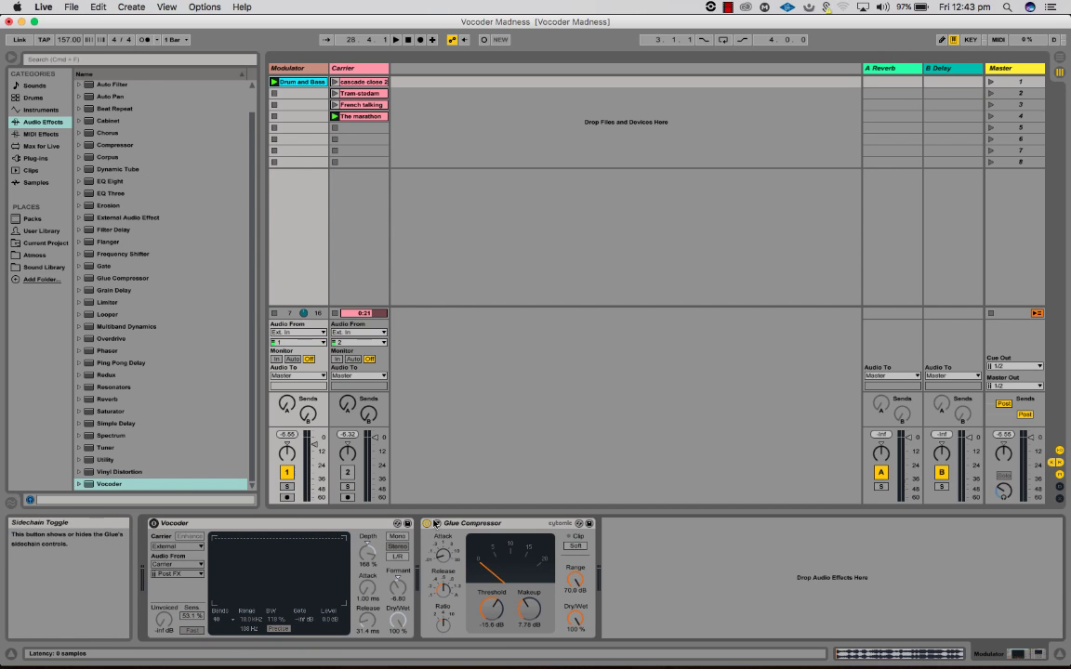
click(426, 523)
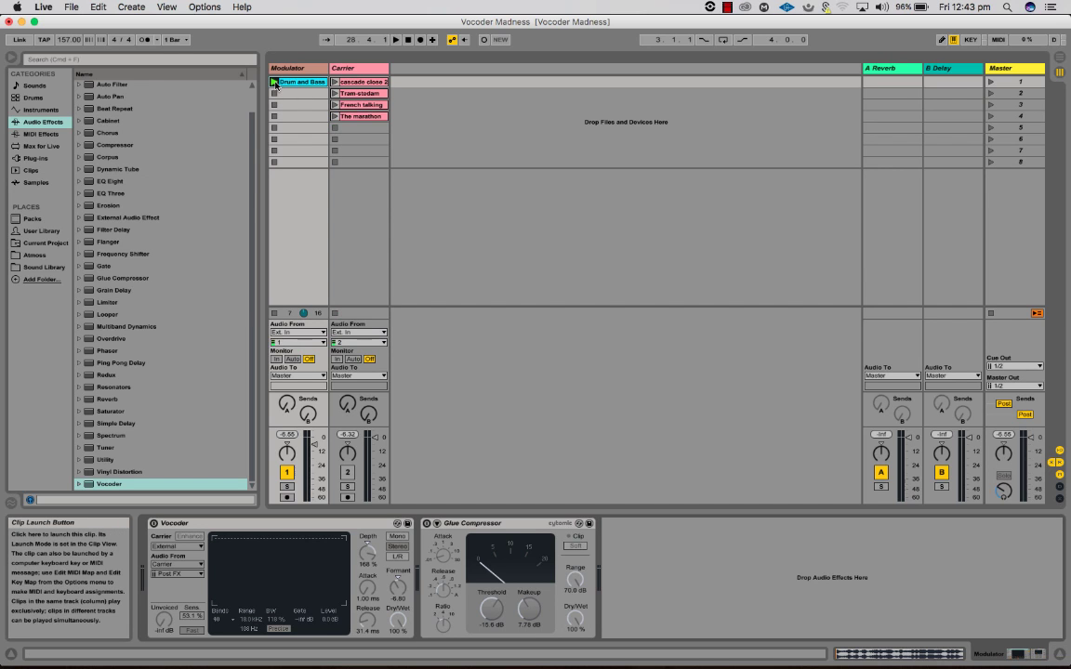
key(XF86AudioRaiseVolume)
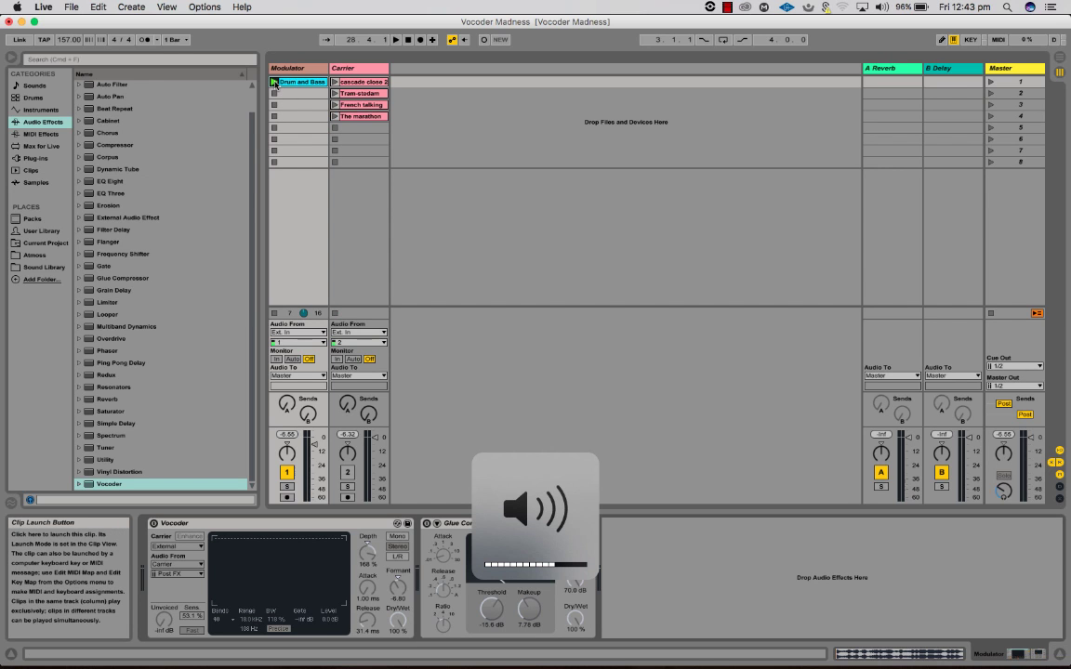
click(275, 84)
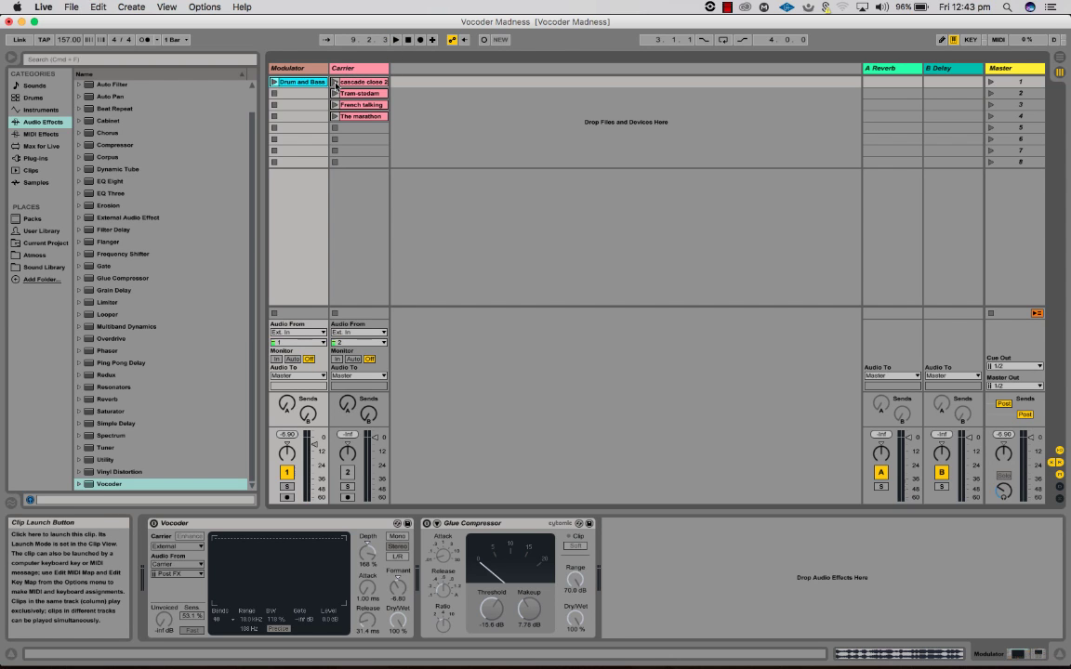
- Activate the Carrier track's output, audition its cascade close 2, Tram-stodam, French talking and The marathon clips, and stop playback
click(334, 82)
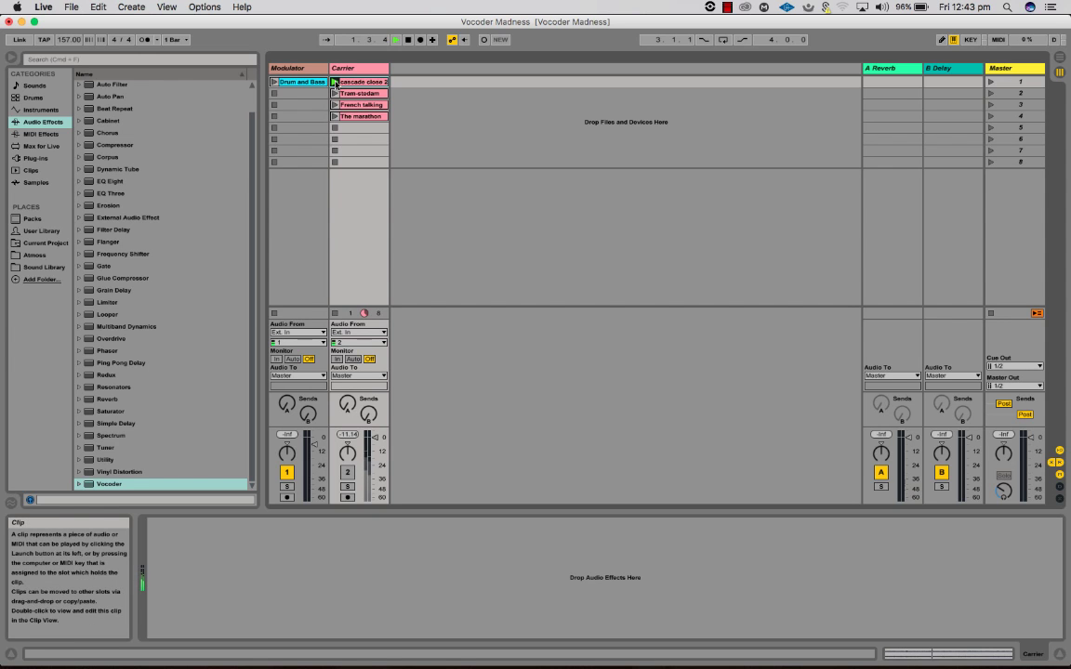
click(348, 472)
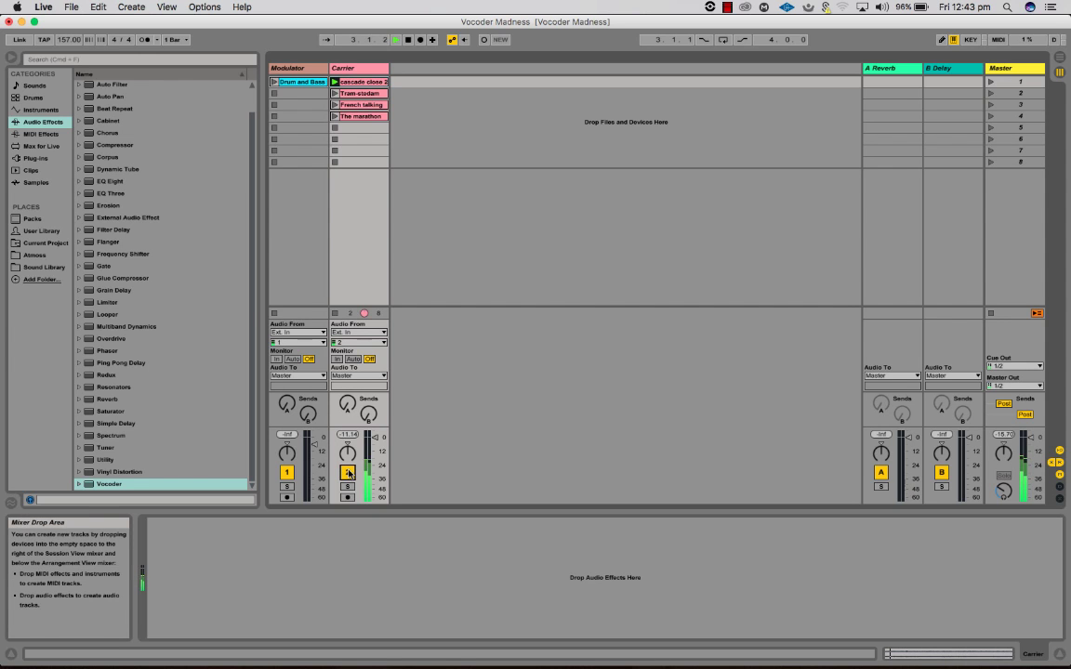
click(335, 94)
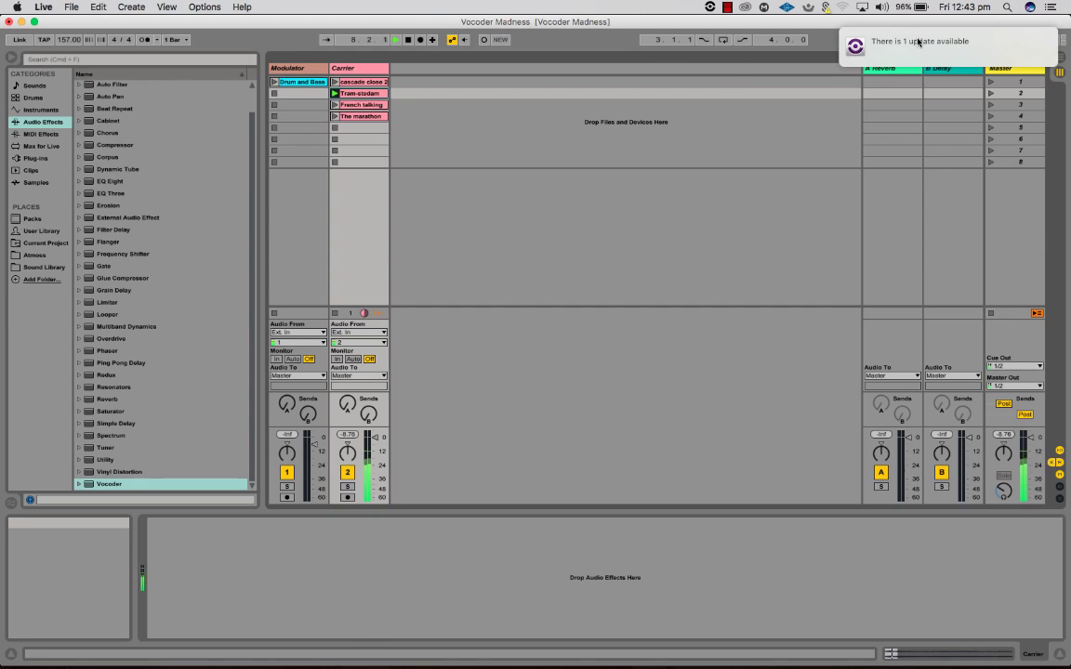
click(335, 105)
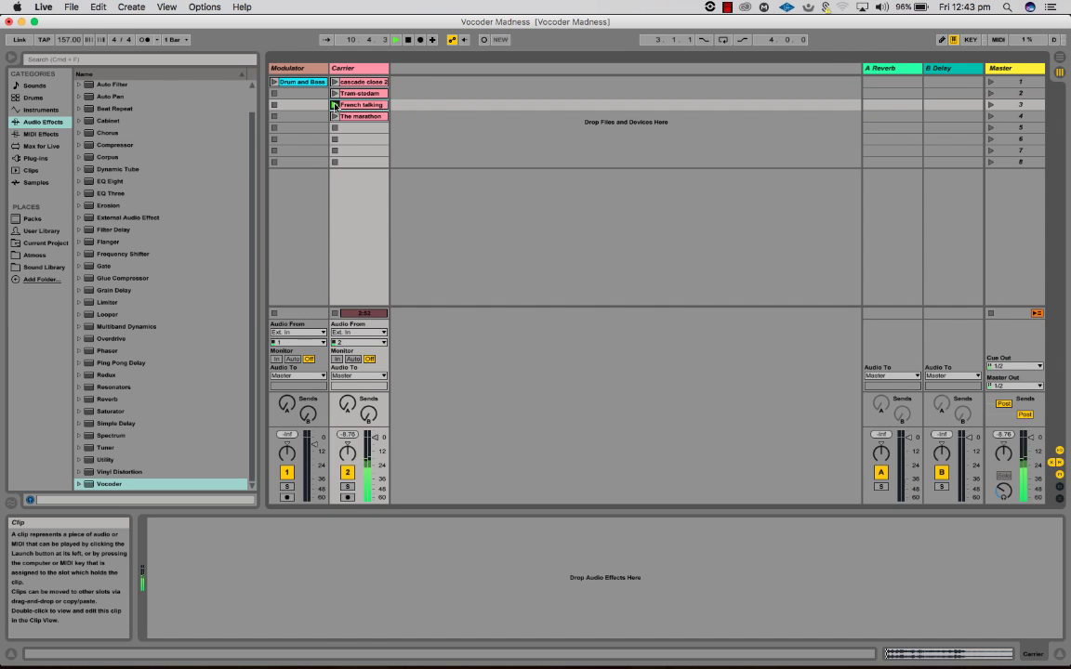
click(334, 116)
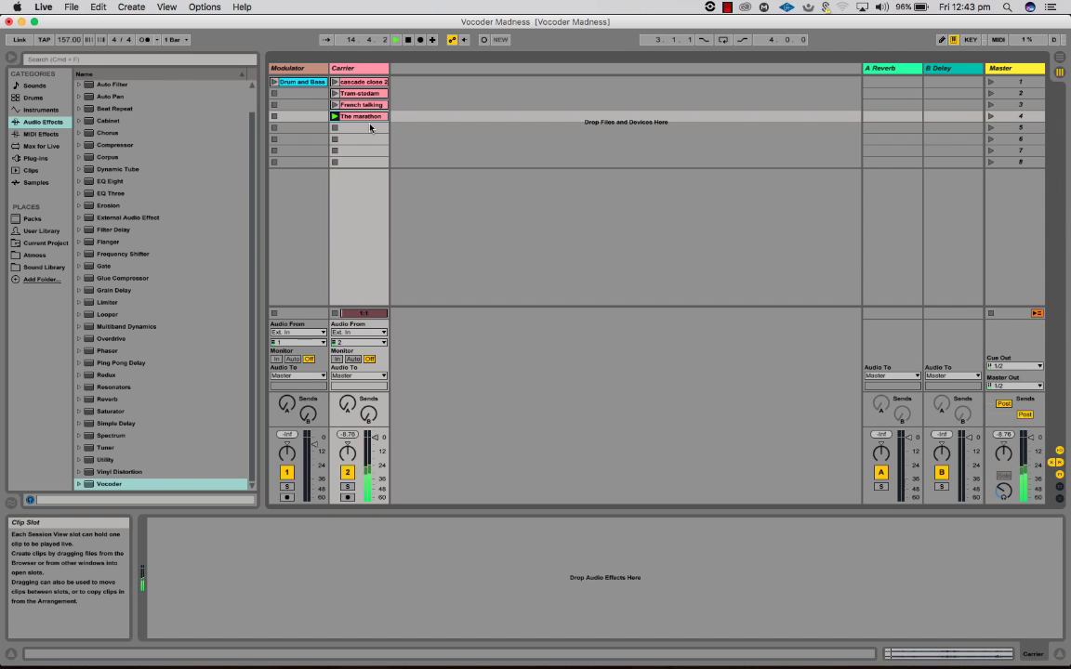
key(space)
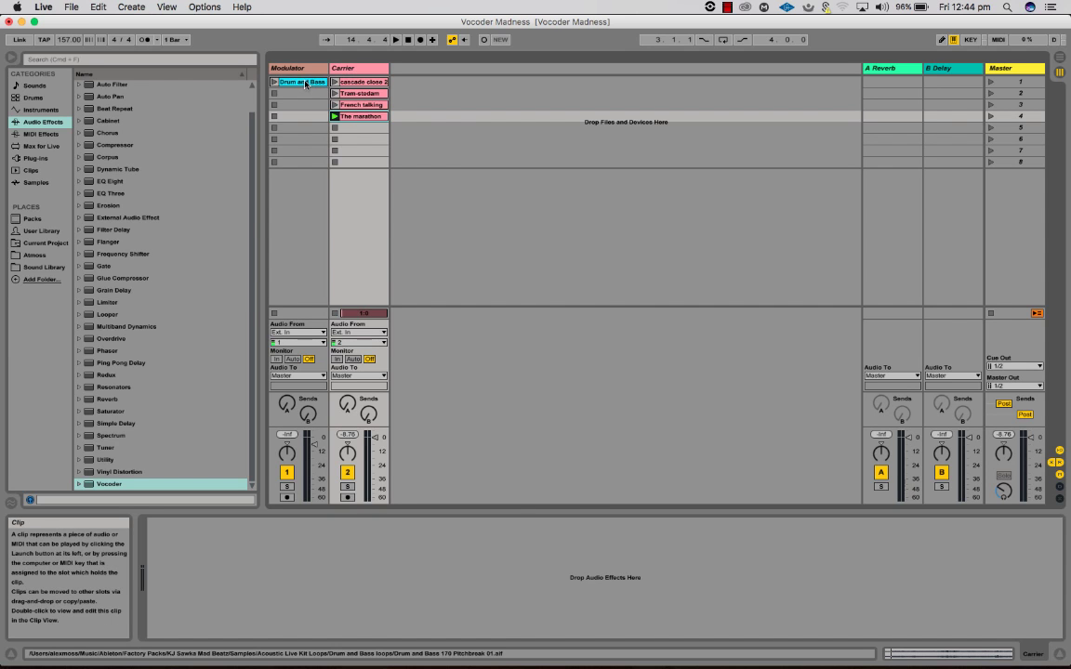
- Re-enable the Vocoder and Glue Compressor on the Modulator track
click(272, 68)
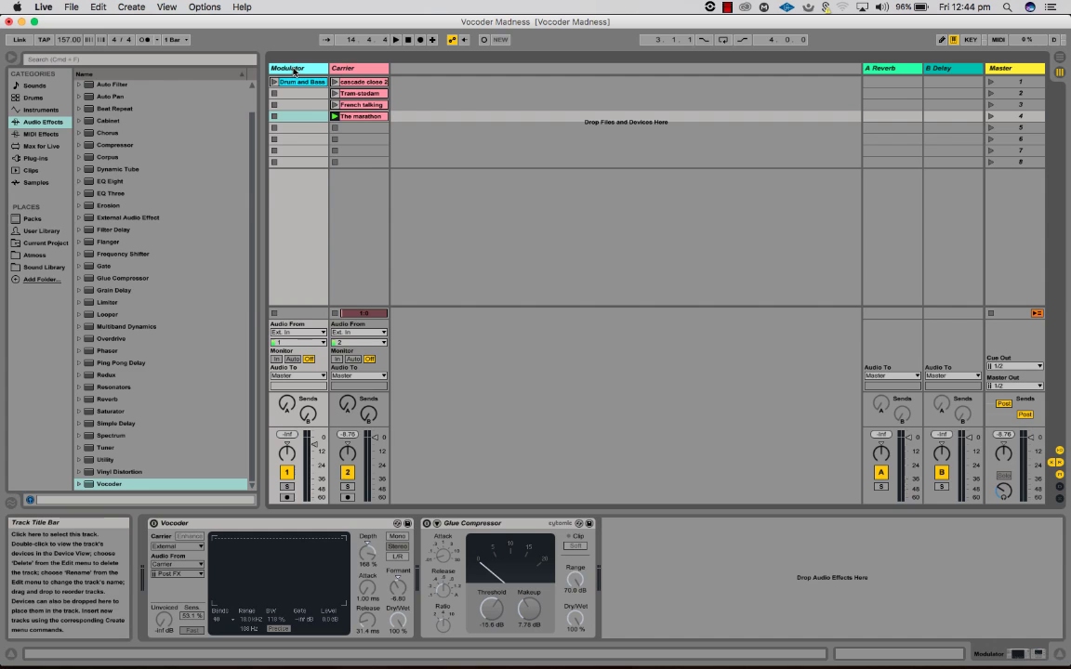
click(154, 524)
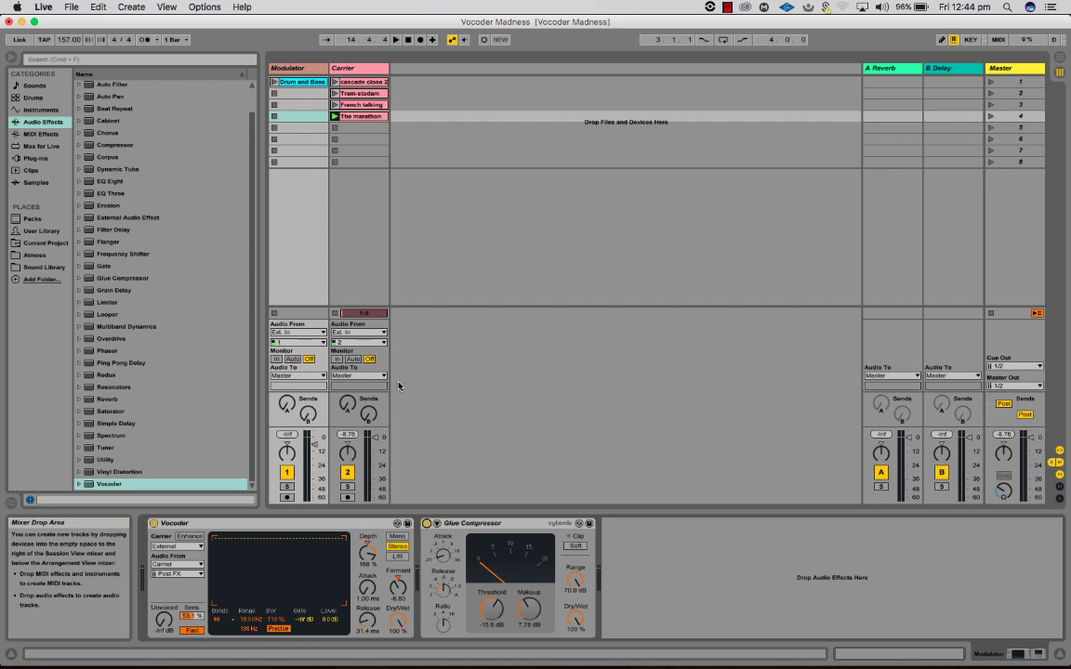
- Mute the Carrier track and launch the cascade close 2 and Drum and Bass clips together
click(348, 474)
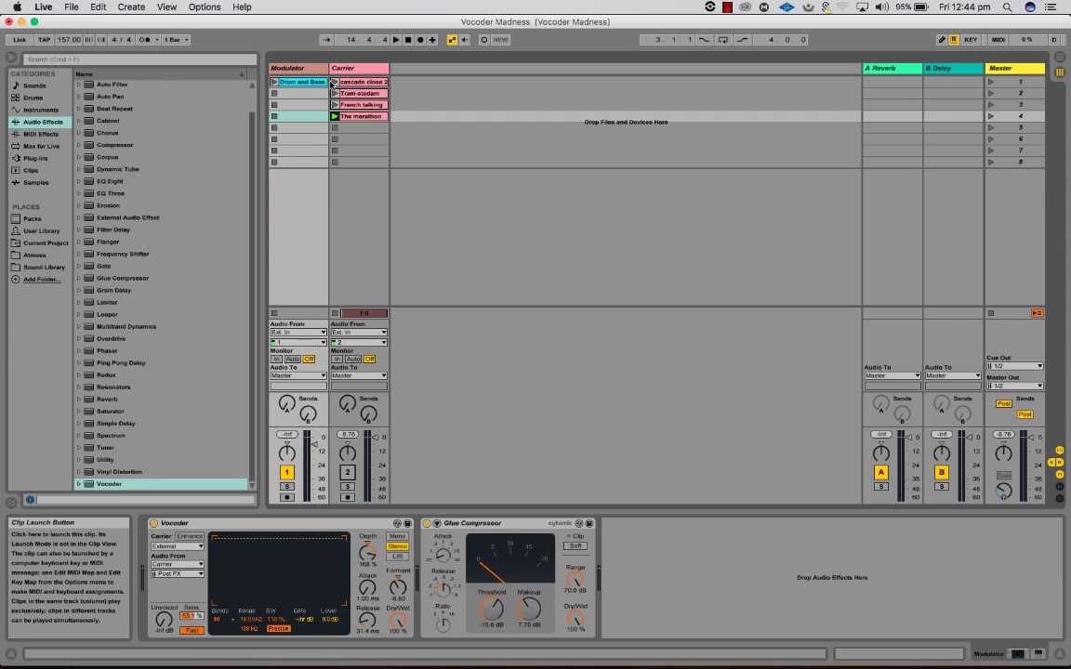
click(274, 83)
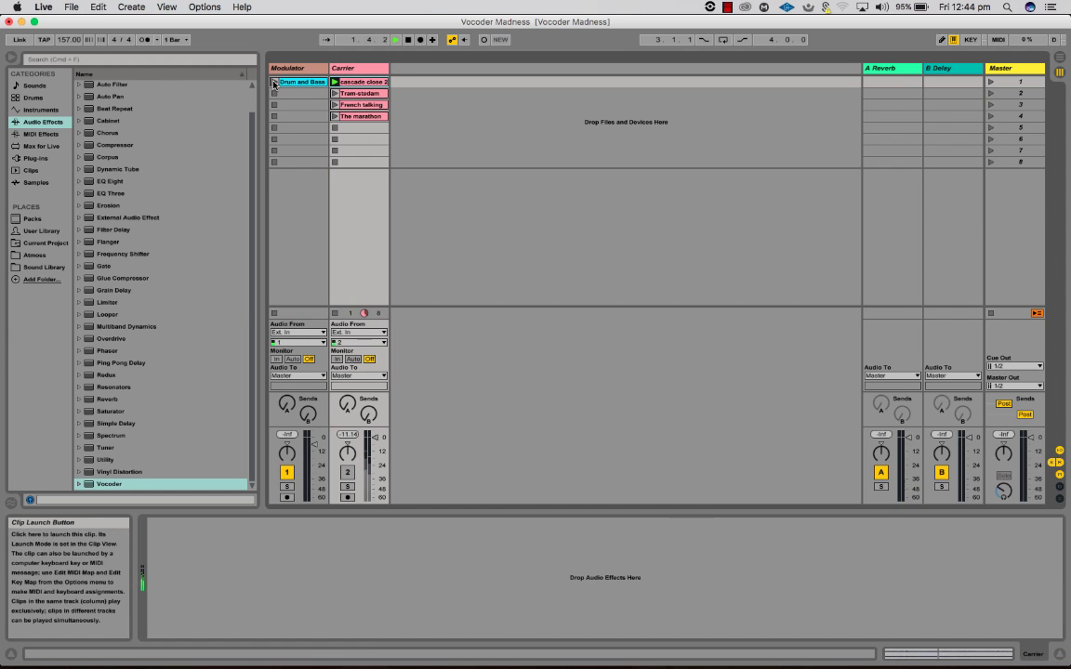
click(274, 82)
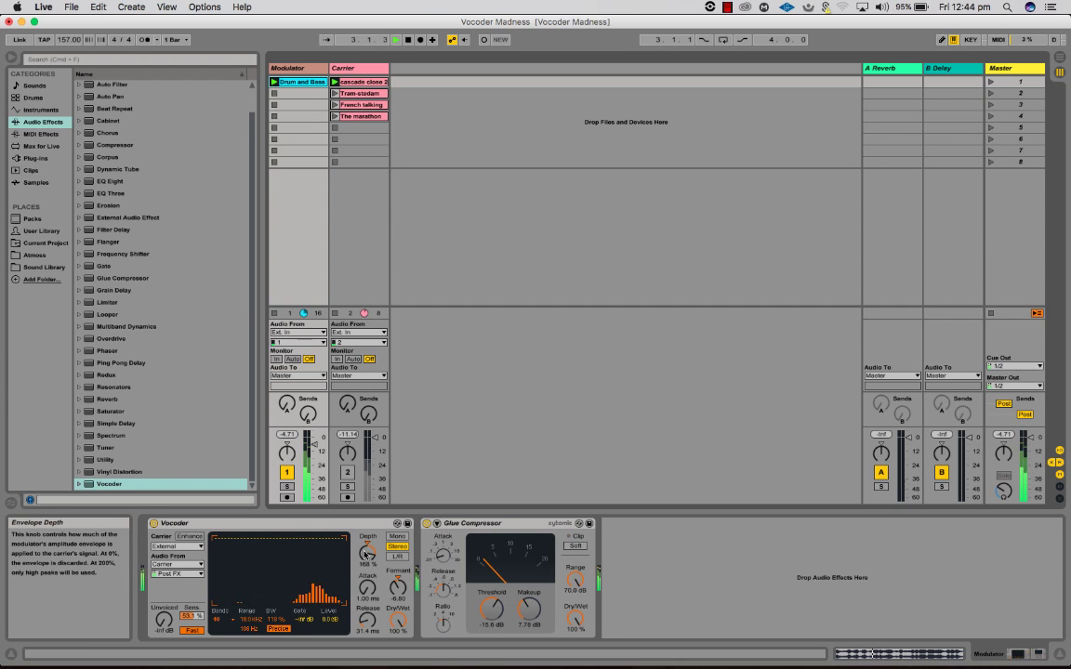
- Set the Vocoder's Release to 10.0 ms and its envelope Depth to 99.0 %, trying different Depth amounts during playback
drag(368, 555, 372, 558)
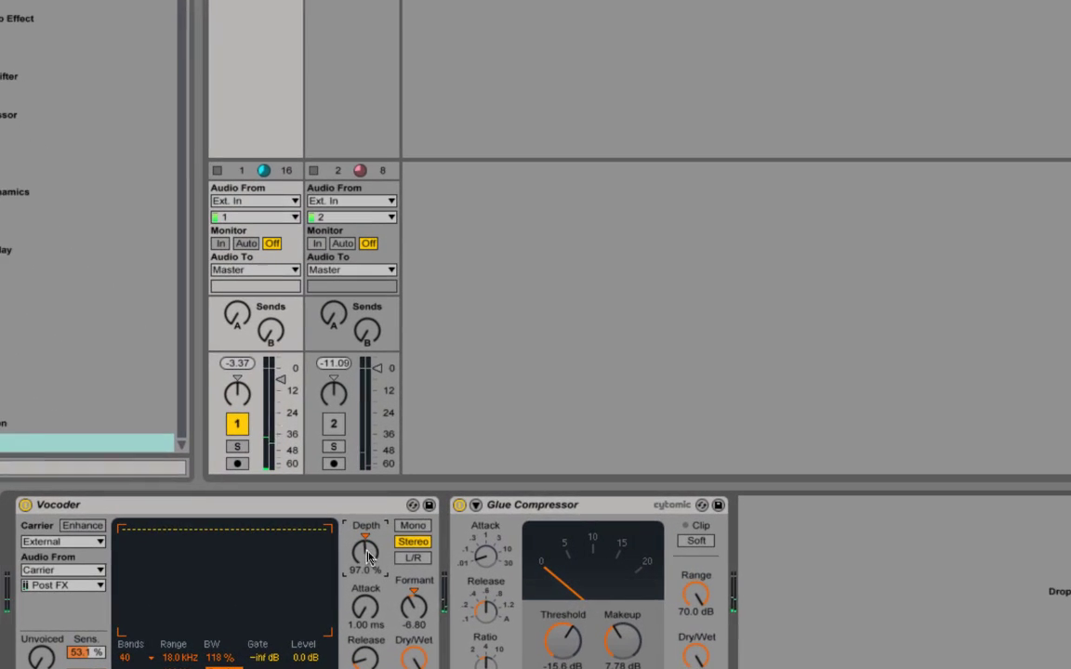
drag(369, 556, 369, 556)
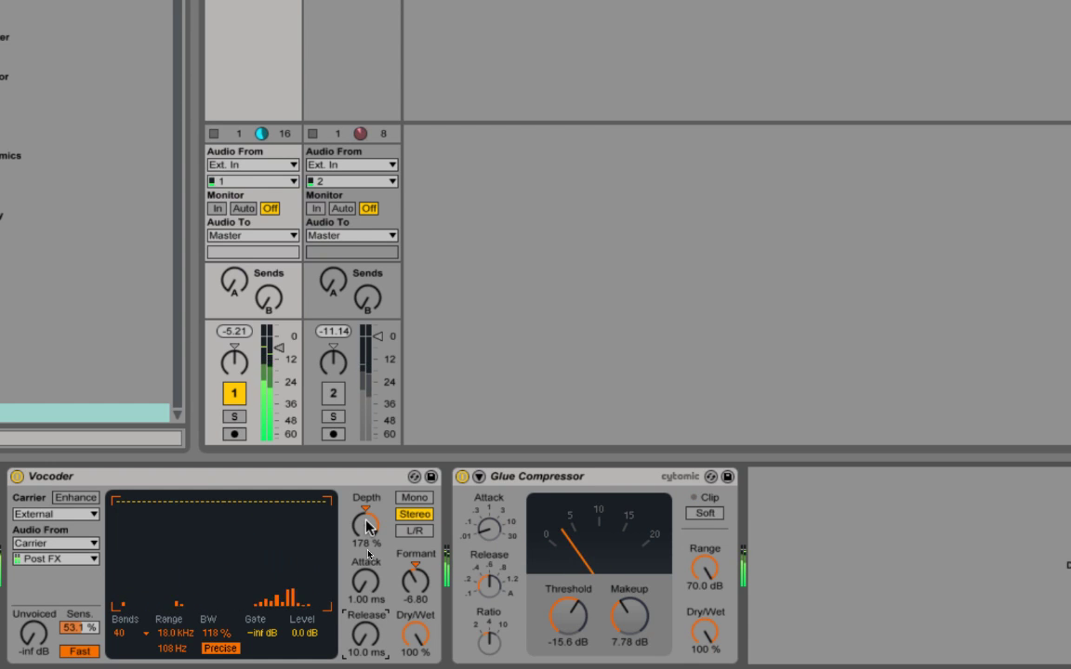
drag(367, 526, 368, 578)
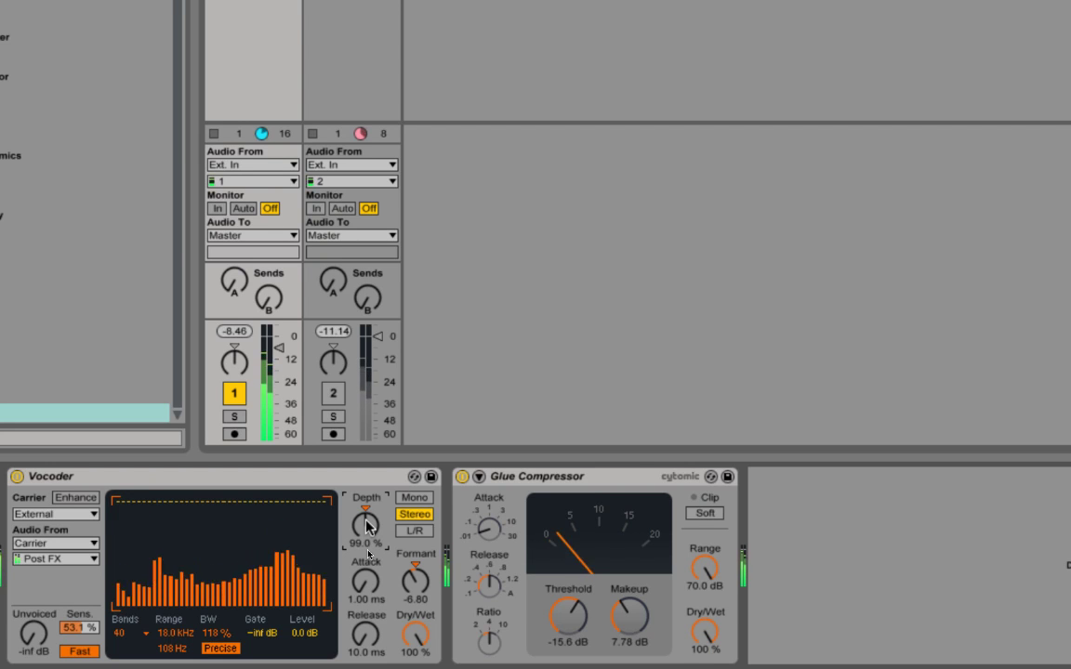
- Reduce the Vocoder's number of filter bands to 8
click(121, 634)
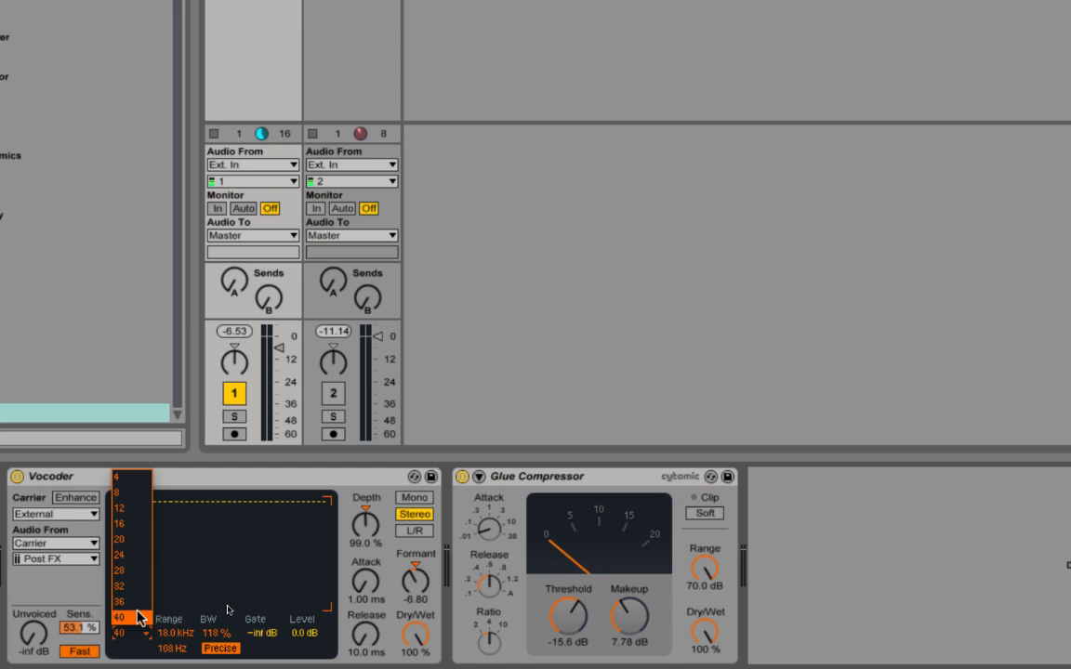
click(133, 497)
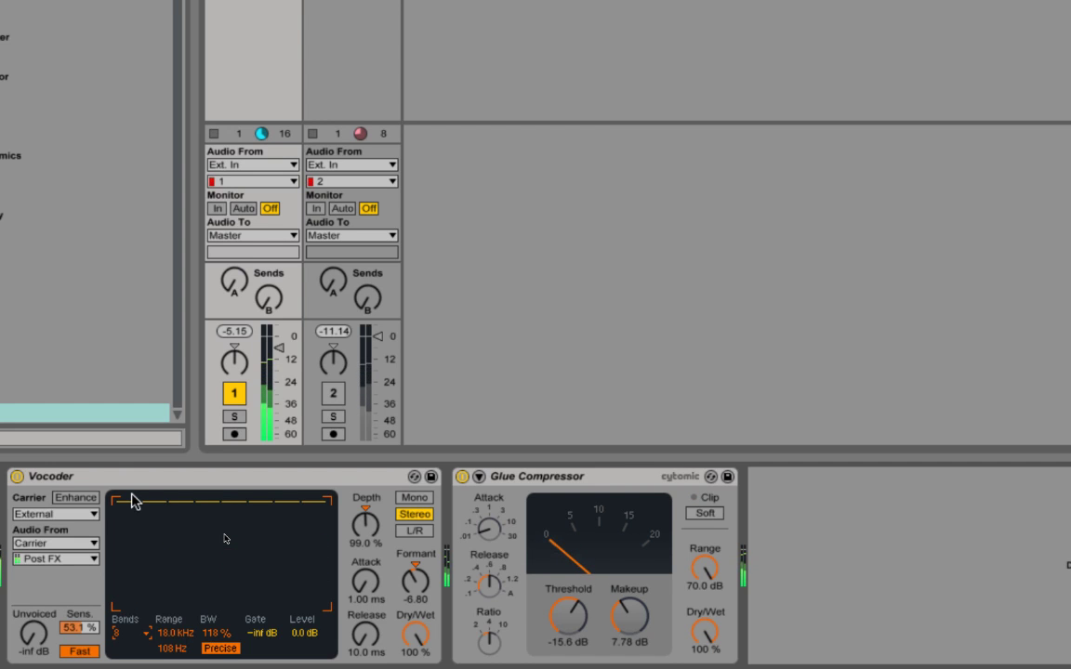
- Set the Vocoder's number of filter bands to 40 and lower the bottom of its frequency range to just under 80 Hz
click(120, 637)
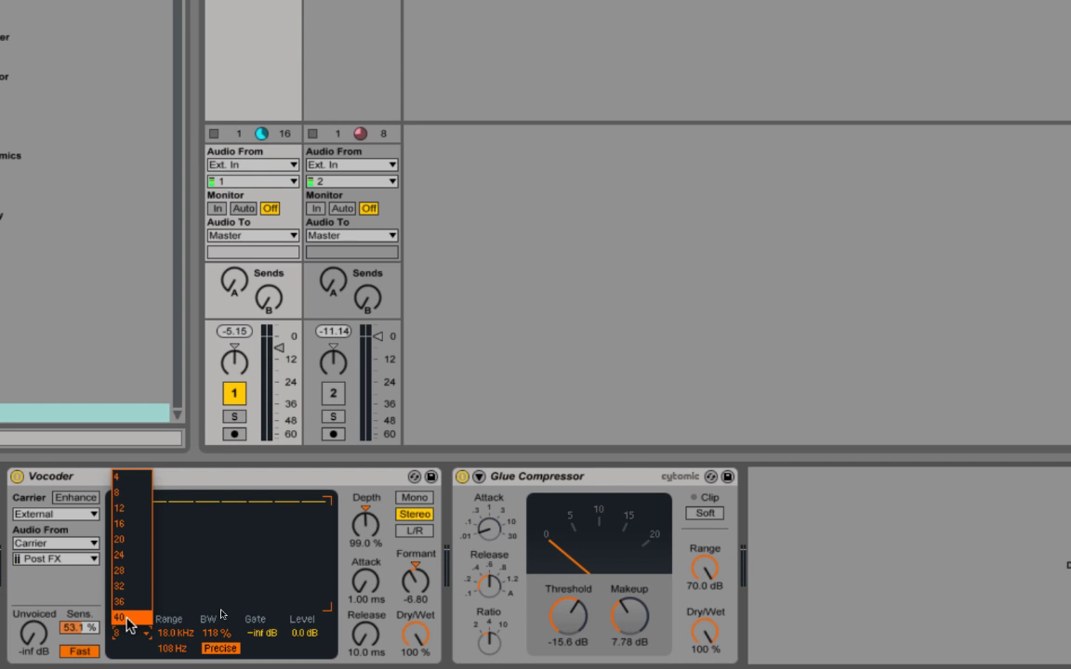
click(129, 617)
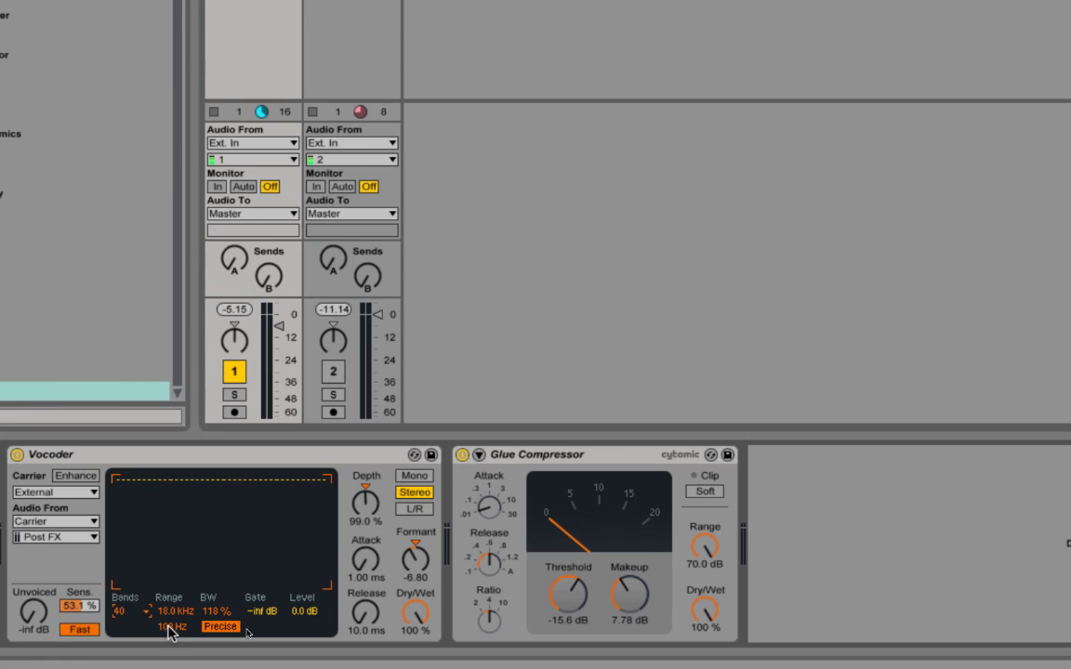
mouse_move(172, 626)
mouse_down()
mouse_move(172, 642)
mouse_move(174, 614)
mouse_up()
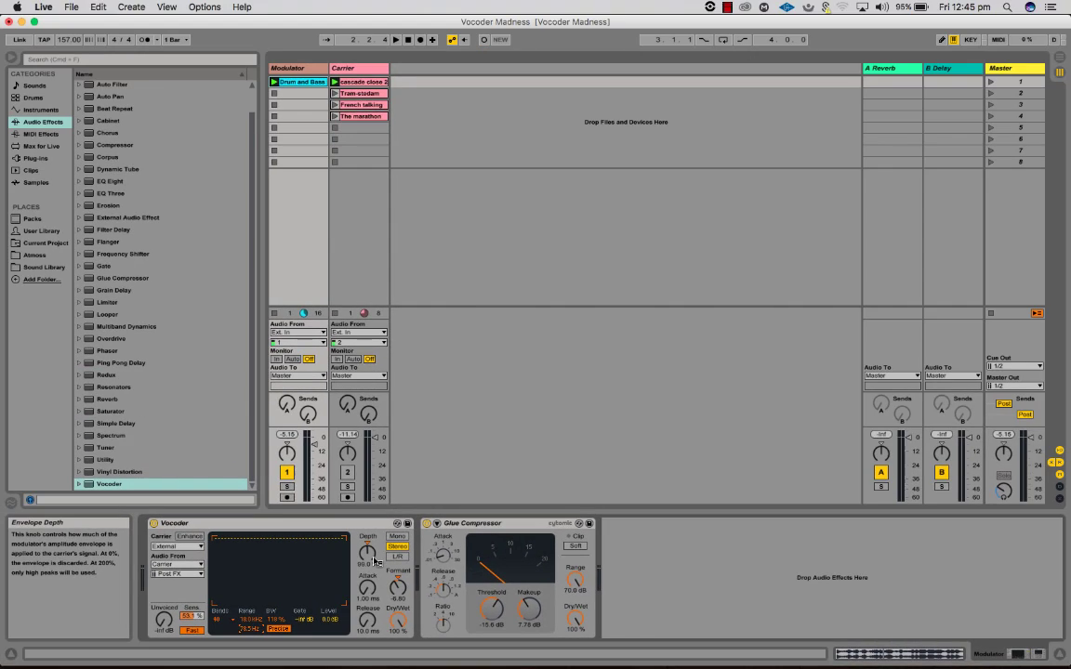
- Start playback, raise the Vocoder's envelope Depth to about 190 % and keep its Release at 10.0 ms
key(space)
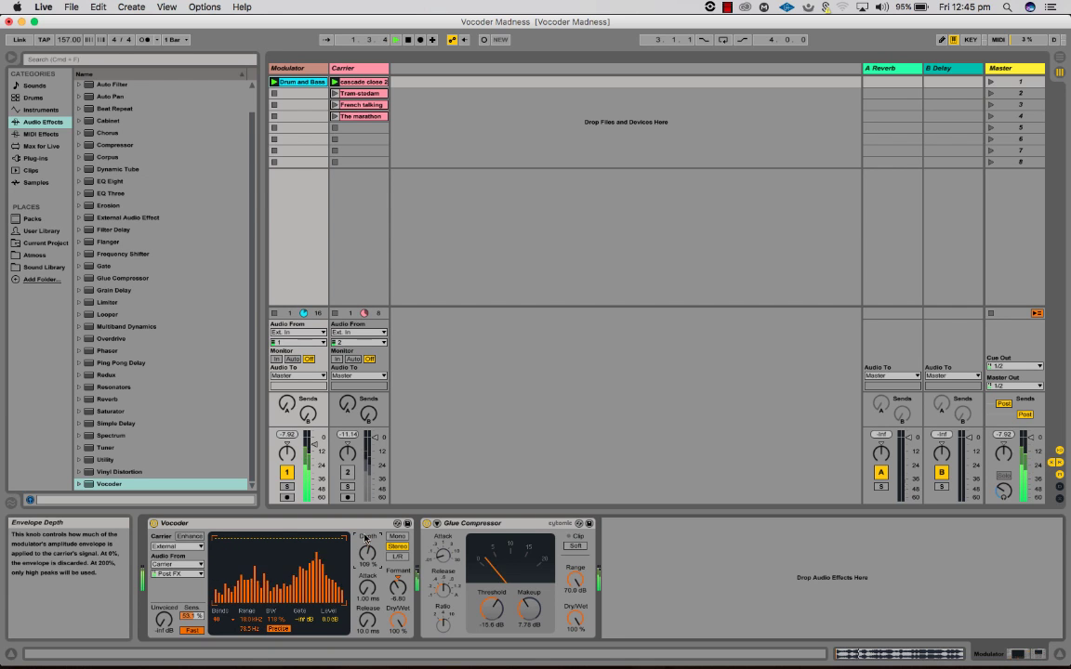
drag(373, 560, 367, 531)
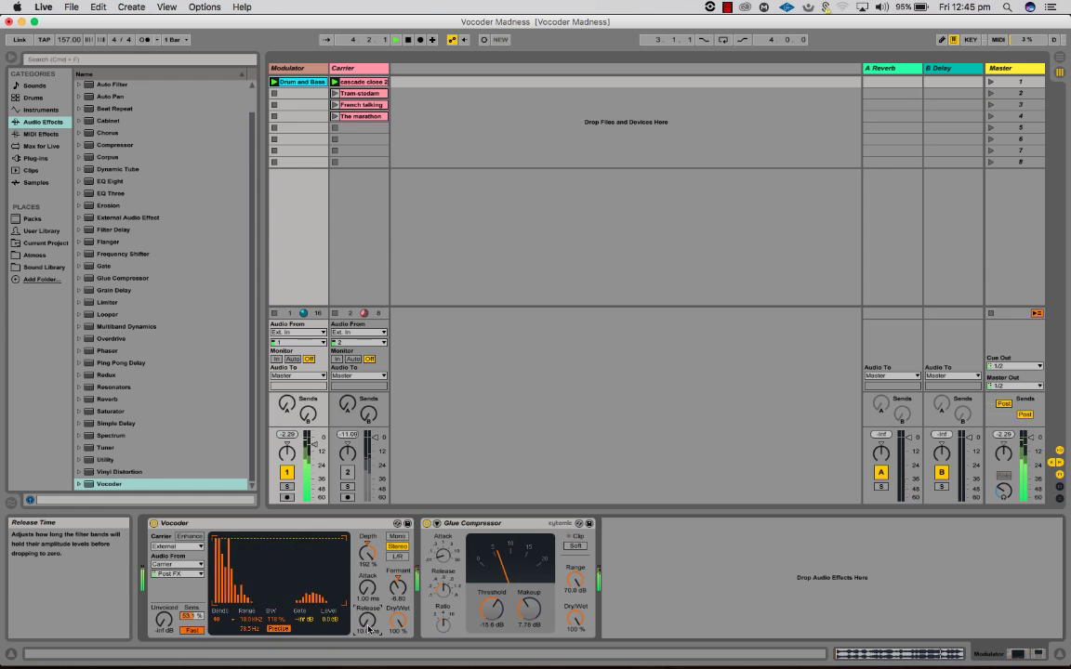
mouse_move(367, 620)
mouse_down()
mouse_move(367, 600)
mouse_move(368, 642)
mouse_up()
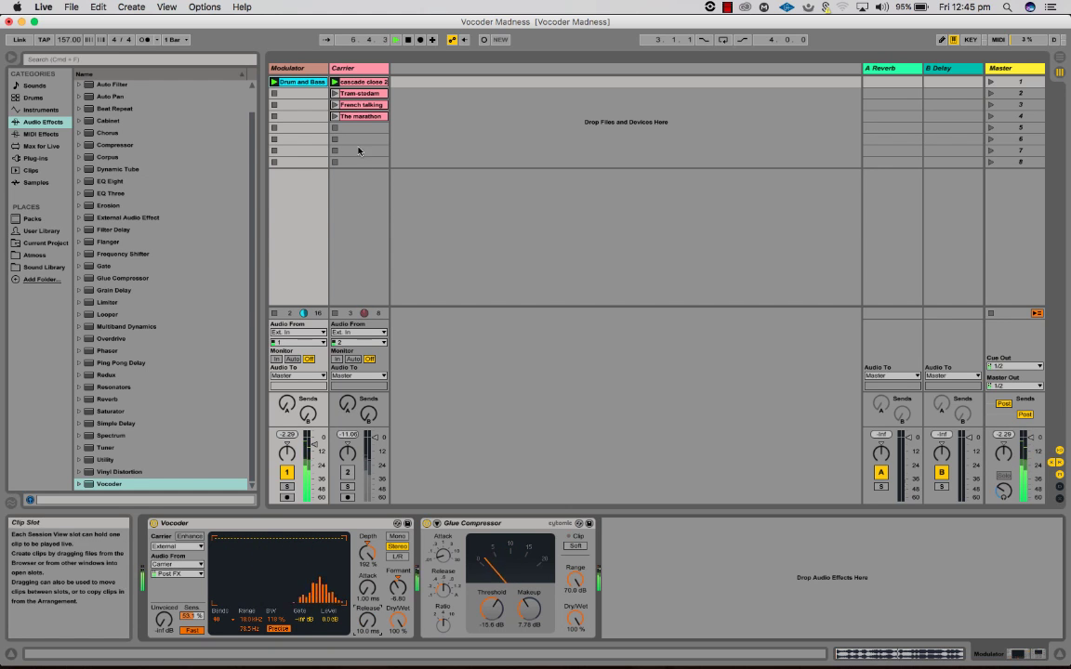
- Launch the Tram-stedam clip on the Carrier track and raise the Vocoder's Release to 198 ms on the Modulator track
click(337, 95)
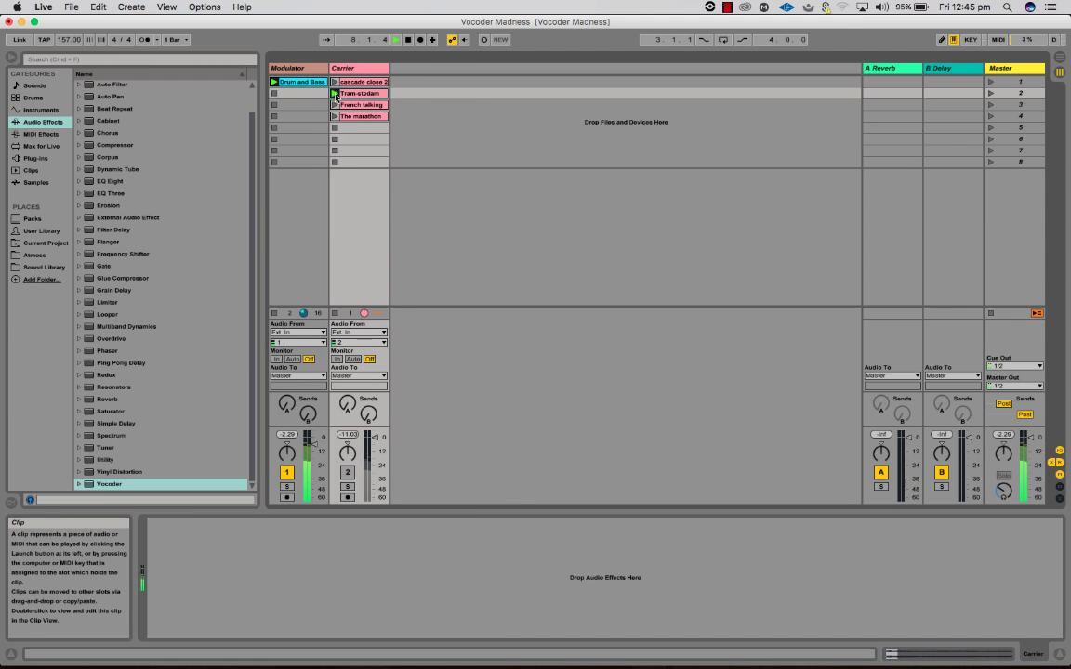
click(298, 93)
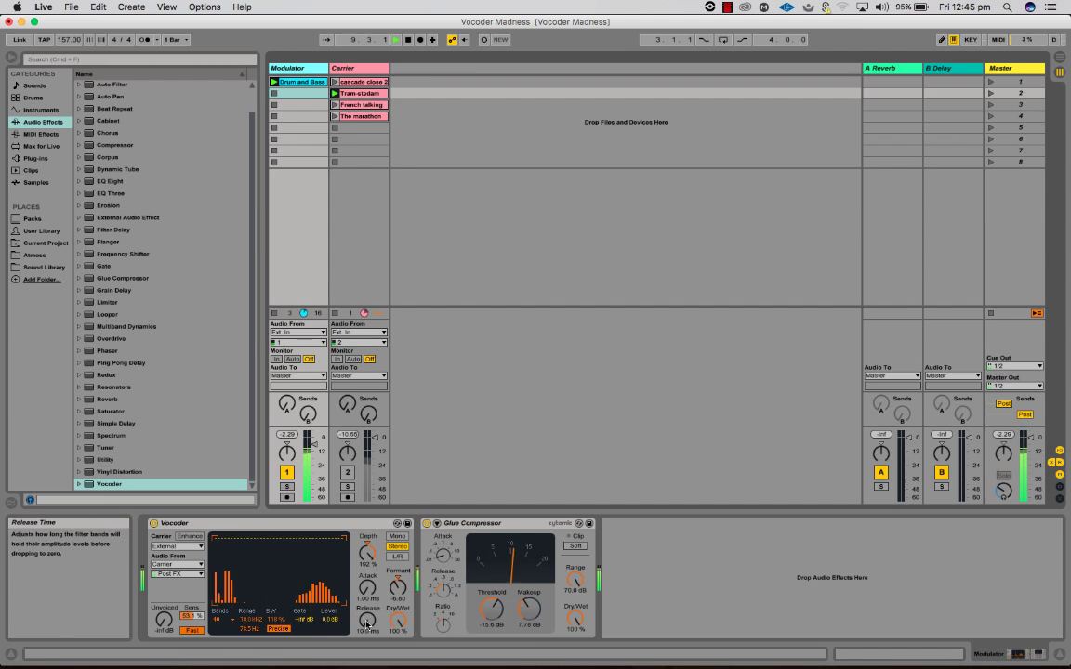
drag(367, 620, 367, 590)
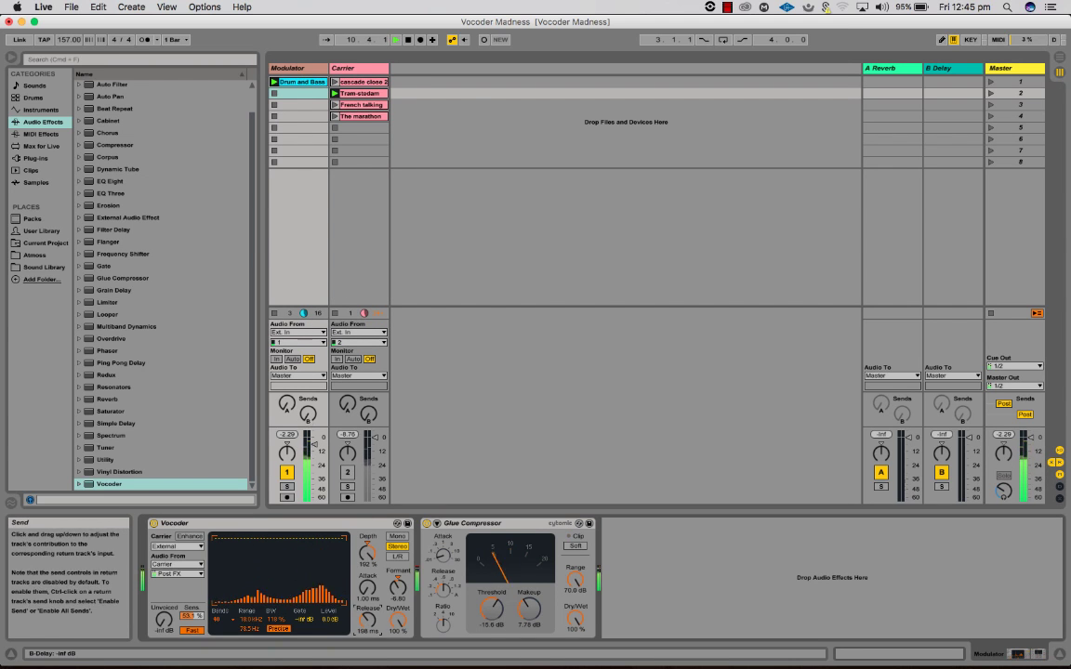
- Turn up the Modulator track's reverb send and bring the Vocoder's Release back down to 10.0 ms
drag(308, 414, 285, 372)
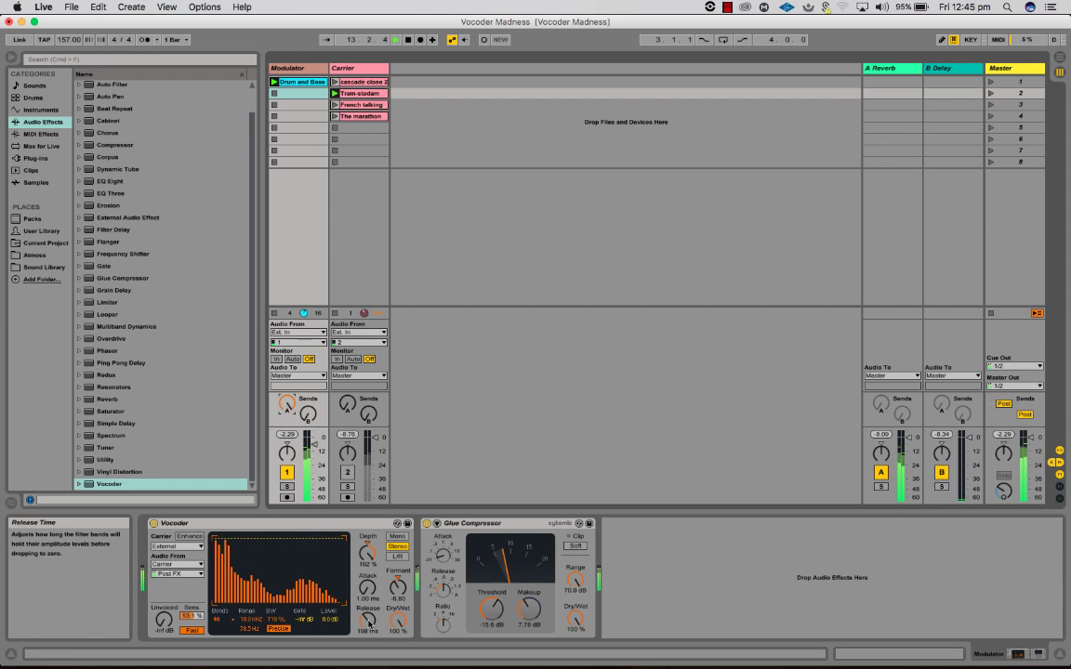
drag(368, 619, 368, 651)
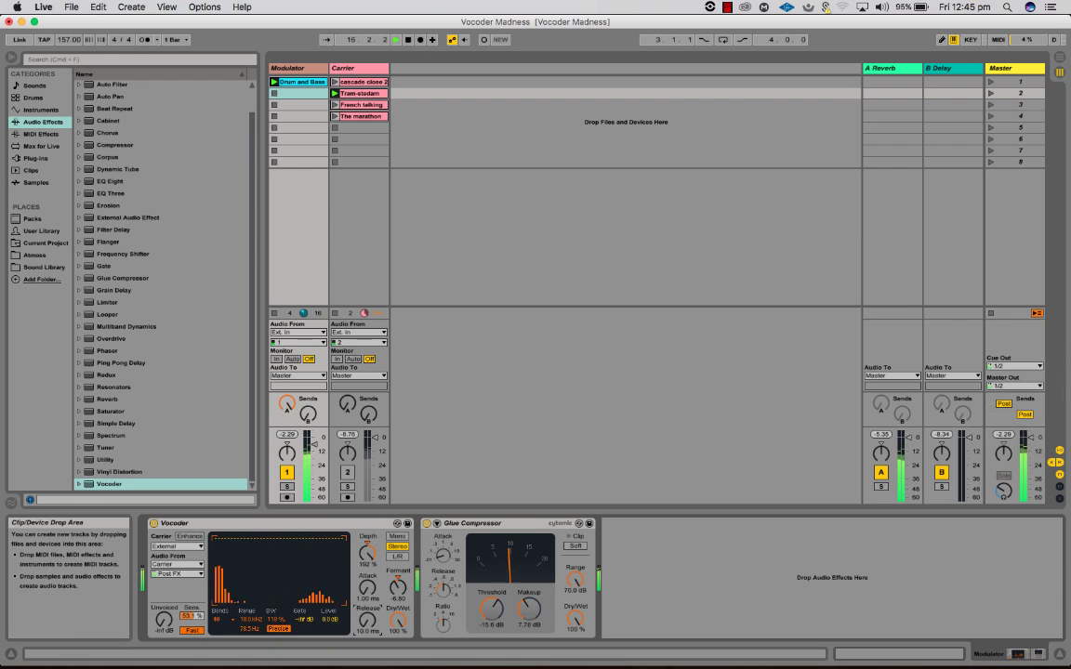
- Launch the French talking clip as carrier, pull the Modulator's reverb send down to -inf dB, and raise the Vocoder's Release to 911 ms
click(334, 105)
drag(287, 403, 288, 409)
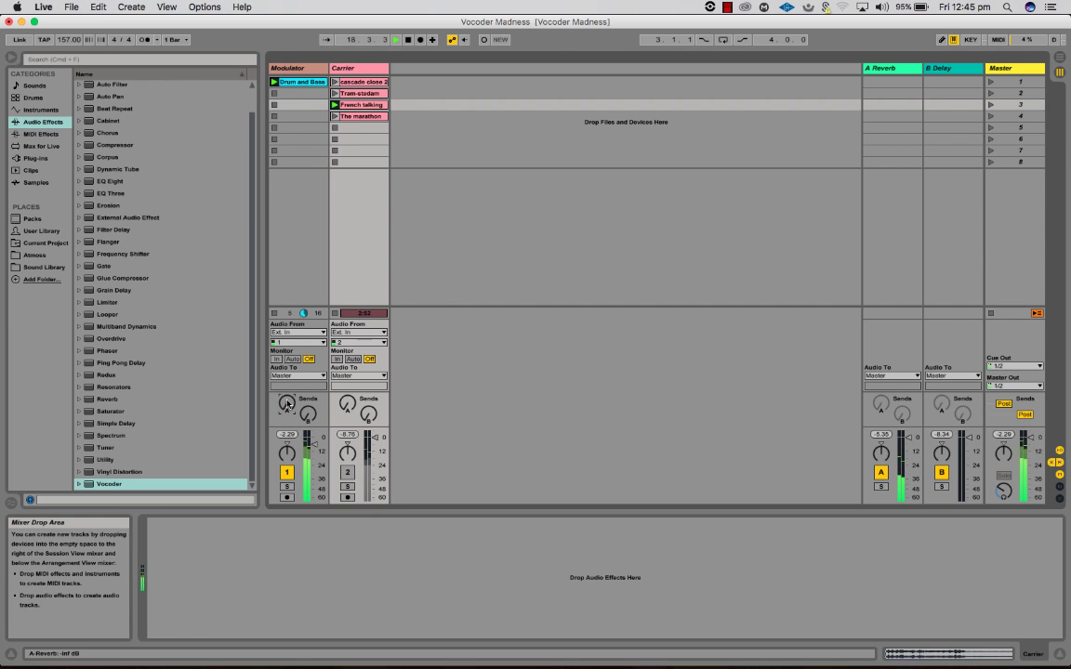
click(279, 67)
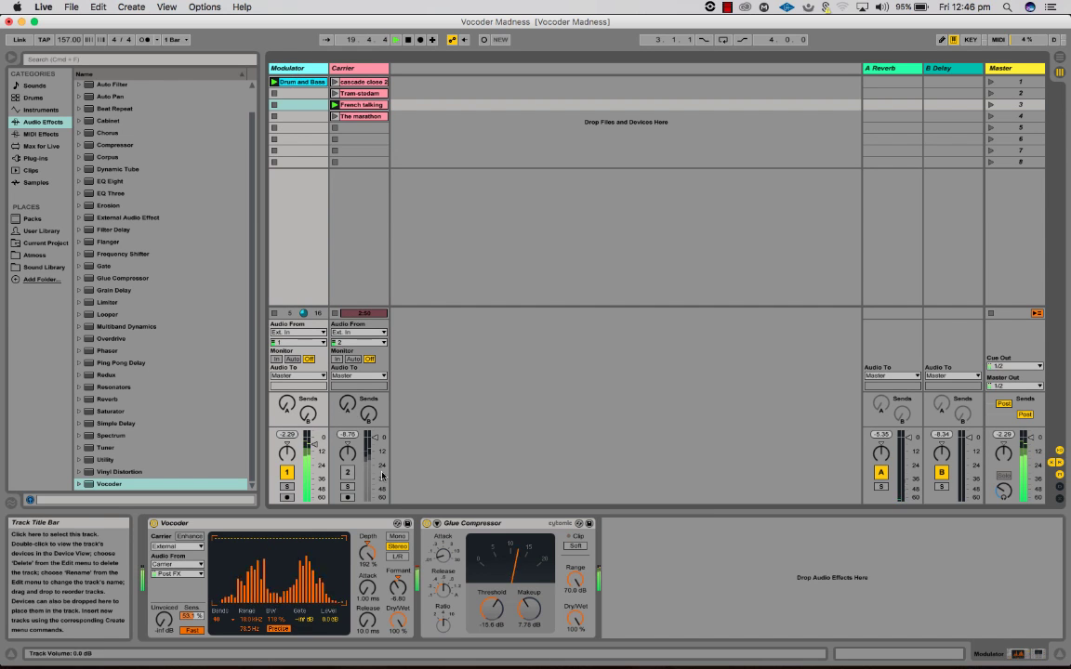
drag(367, 623, 367, 595)
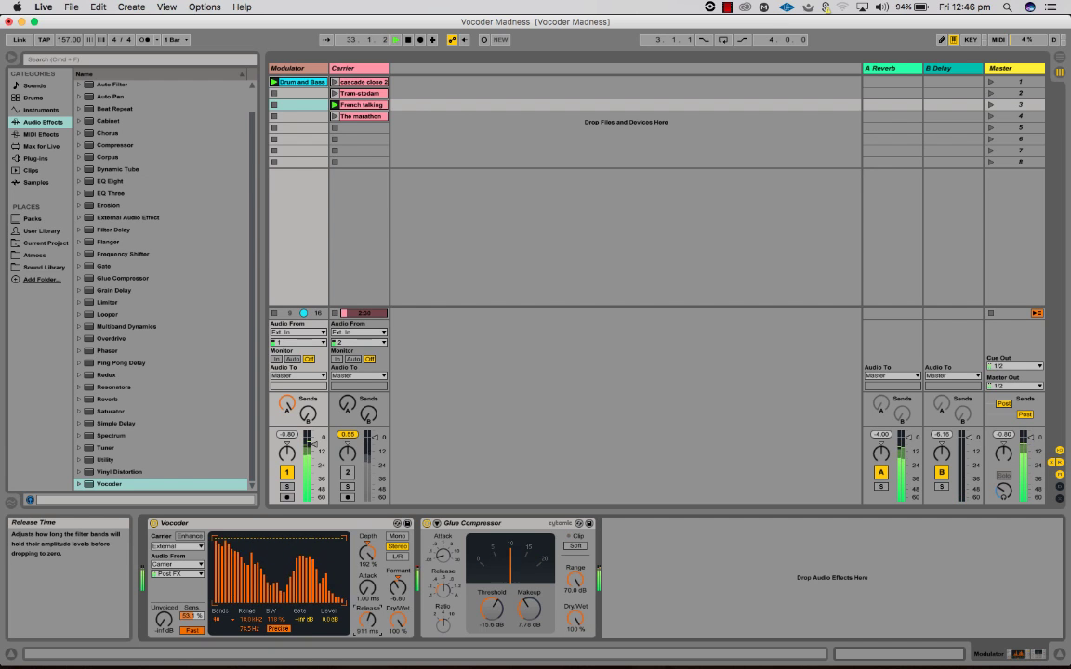
- Launch The marathon clip as carrier, reduce the Vocoder's Release to 10.0 ms on the Modulator track, and stop playback
click(335, 116)
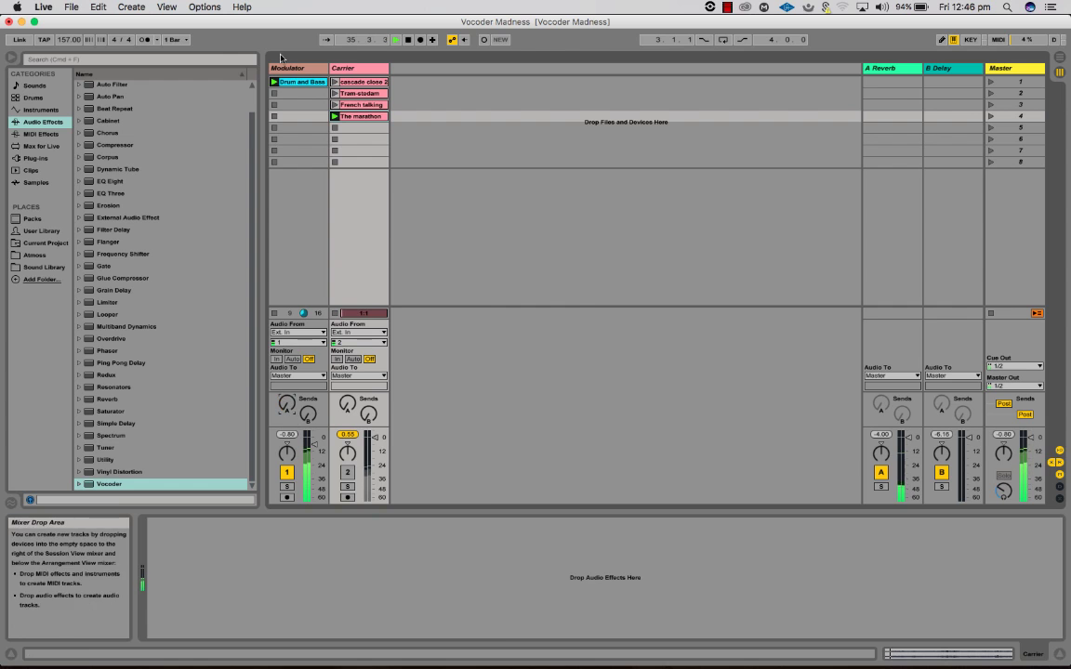
click(286, 73)
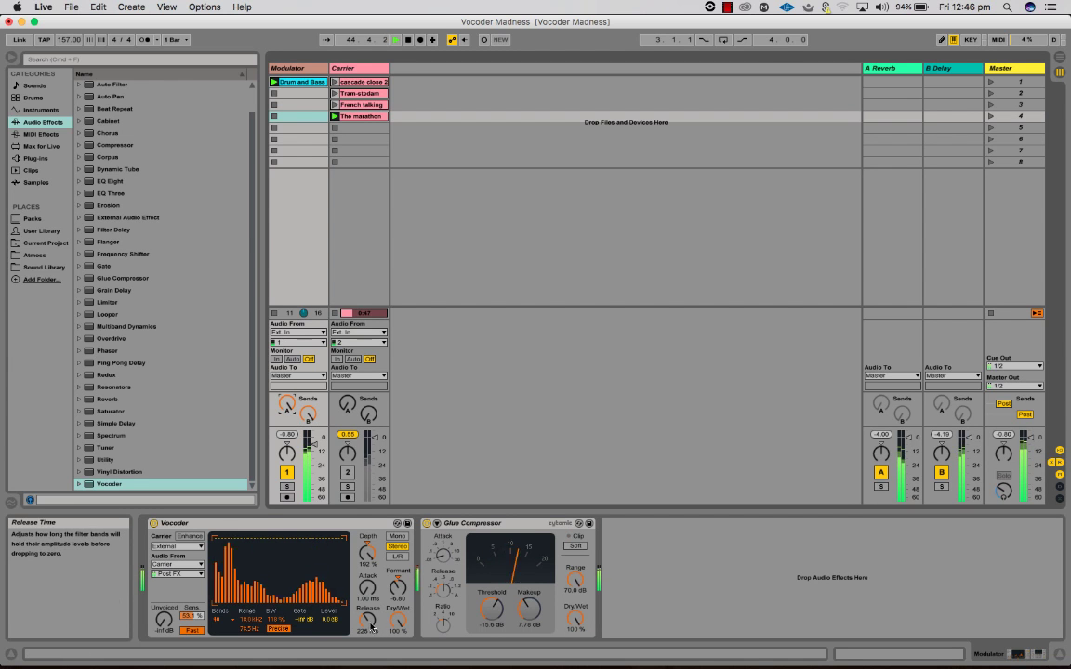
drag(368, 617, 368, 621)
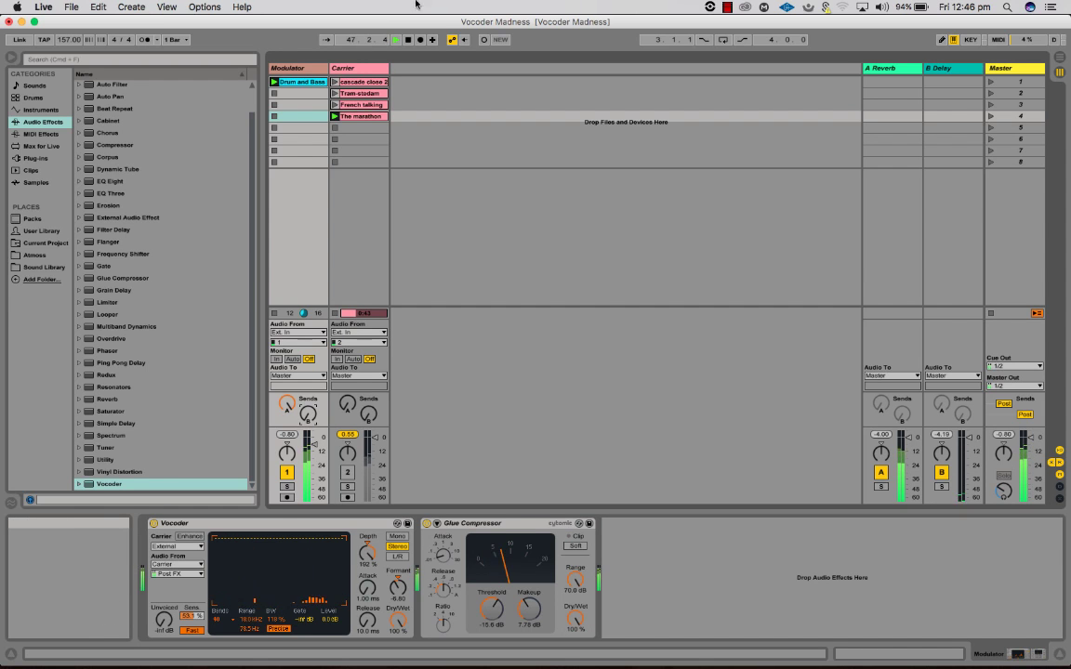
click(408, 40)
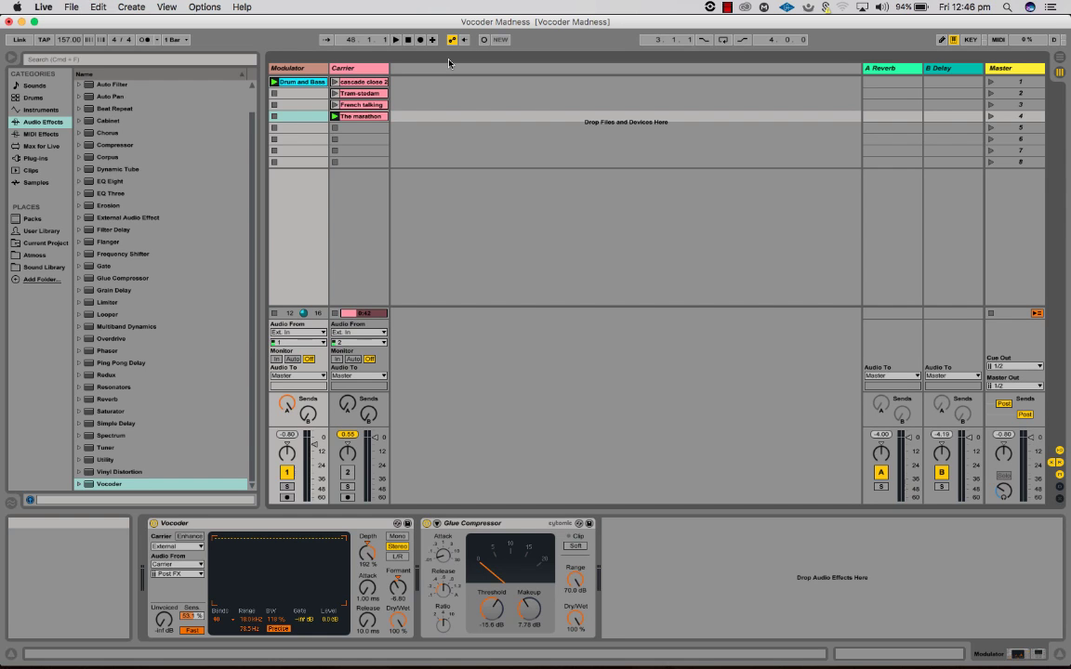
click(196, 523)
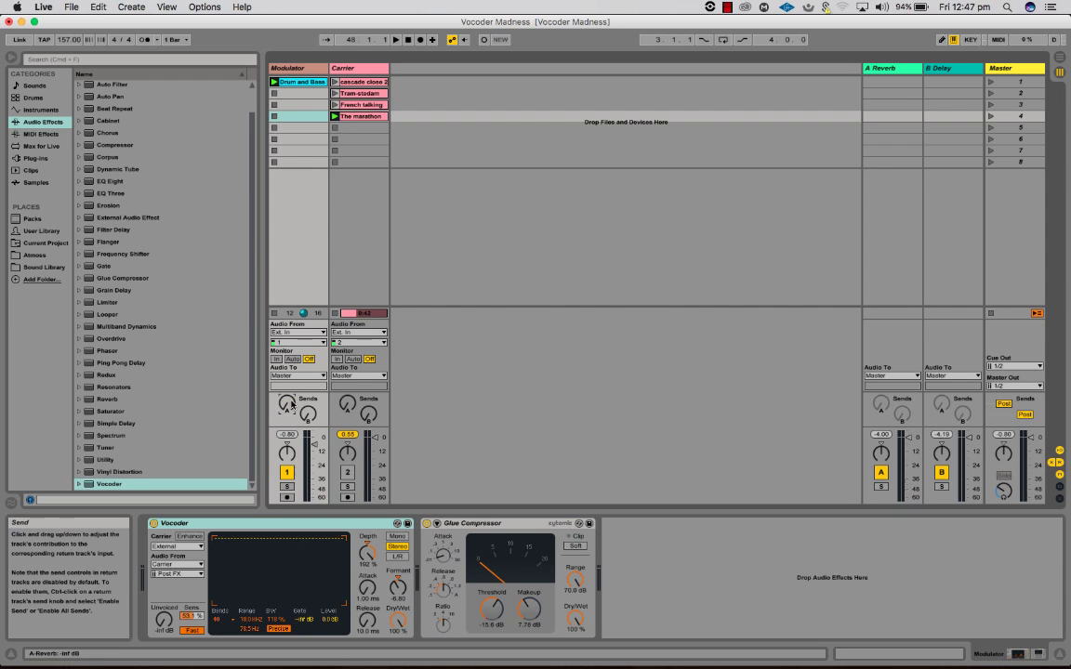
click(727, 9)
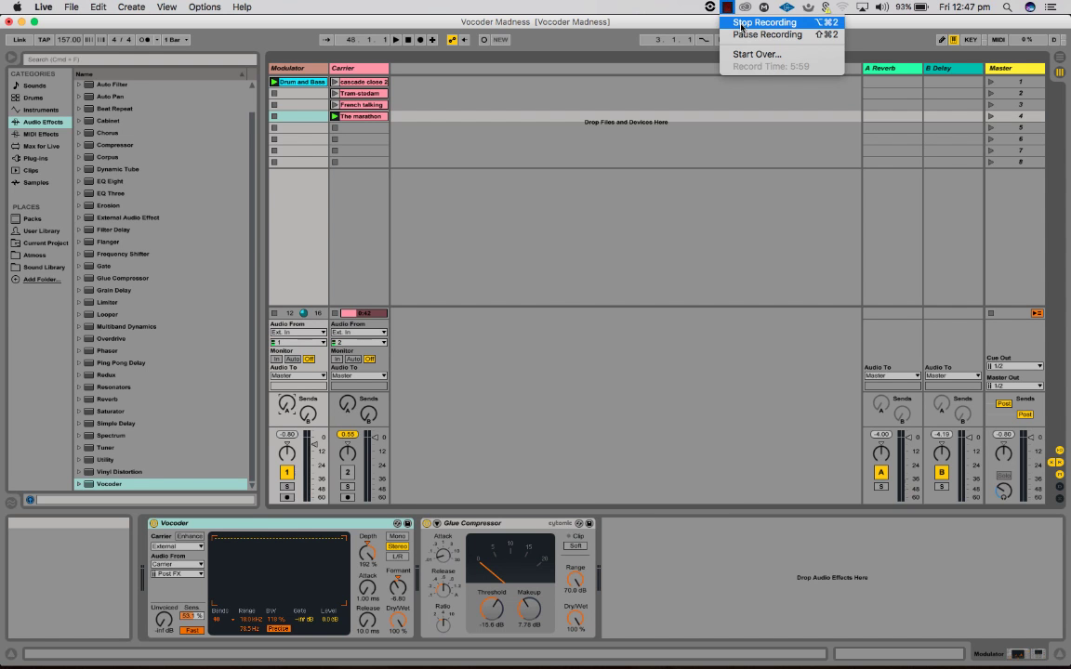
click(742, 22)
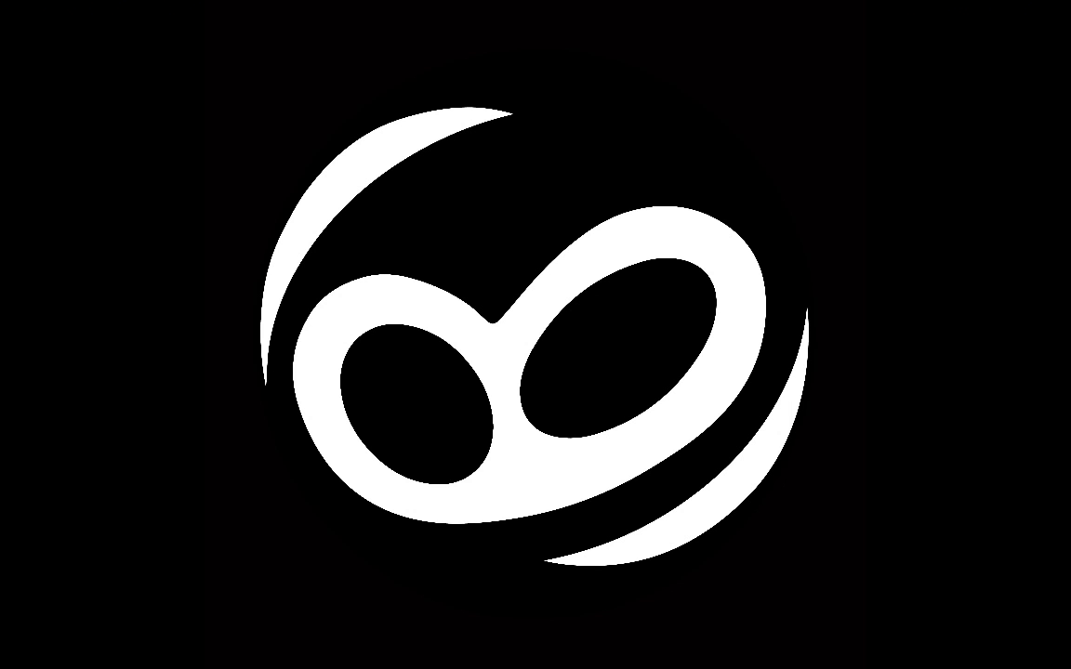